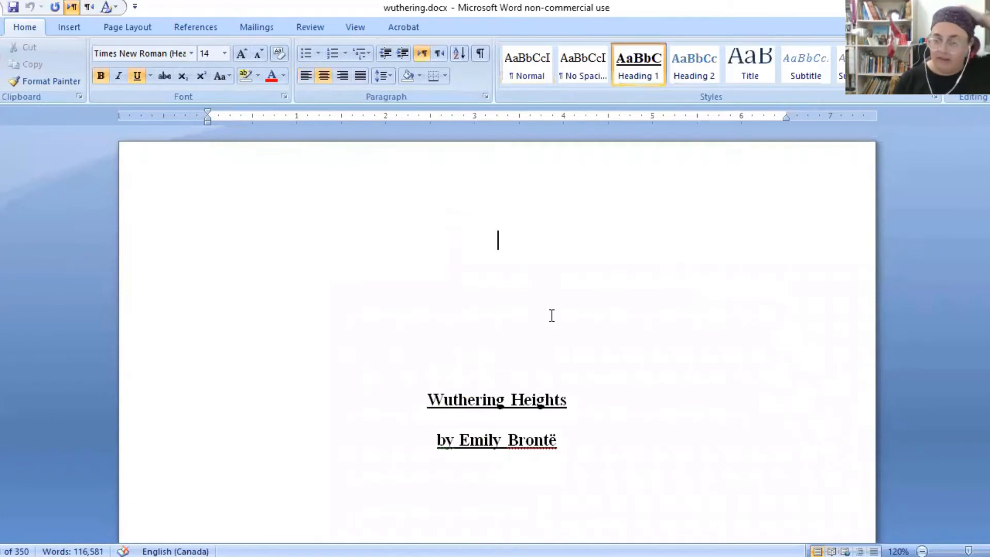
Turn on Track Changes for the manuscript, with the cursor placed in the opening paragraph of Chapter I.
{"action": "scroll", "coordinate": [552, 315], "scroll_direction": "down", "scroll_amount": 12}
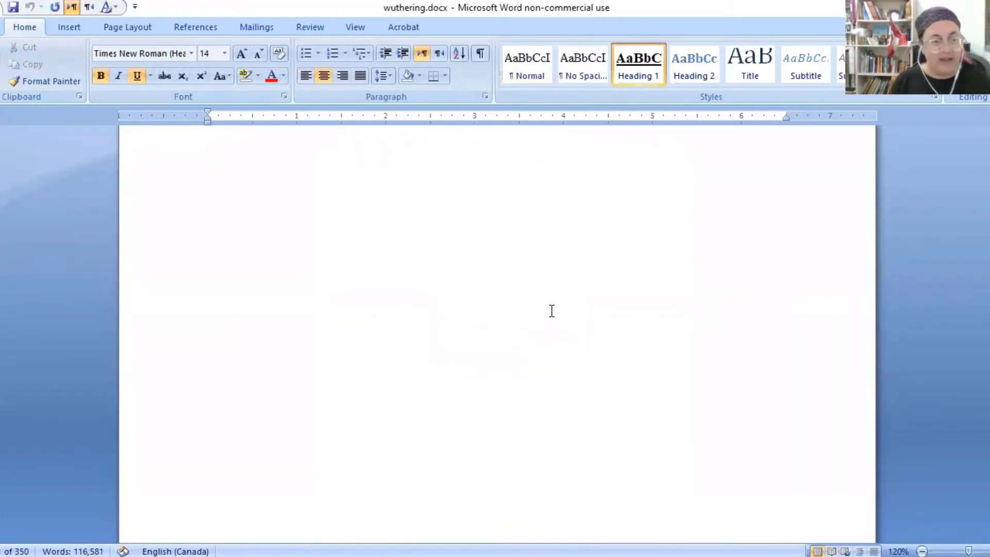
{"action": "scroll", "coordinate": [551, 310], "scroll_direction": "down", "scroll_amount": 5}
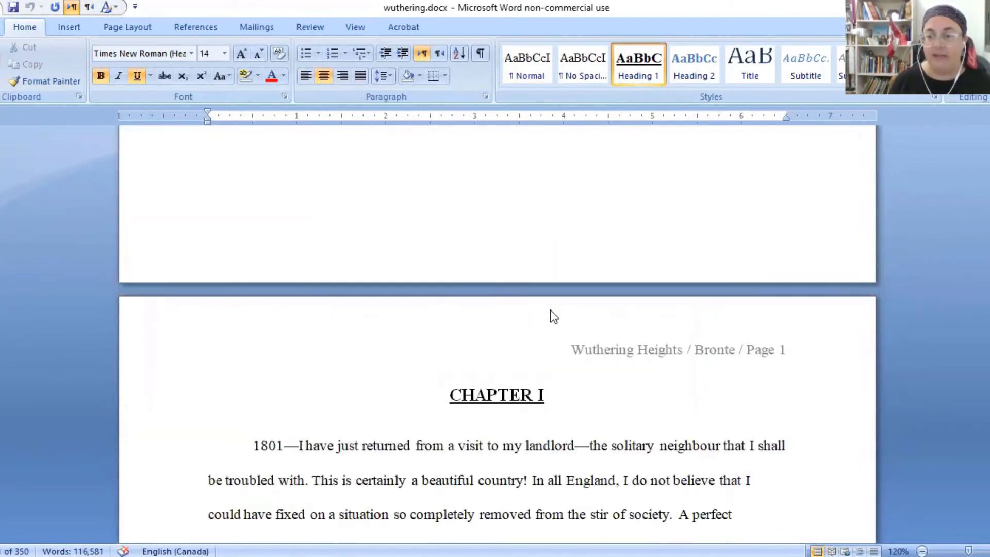
{"action": "left_click", "coordinate": [411, 313]}
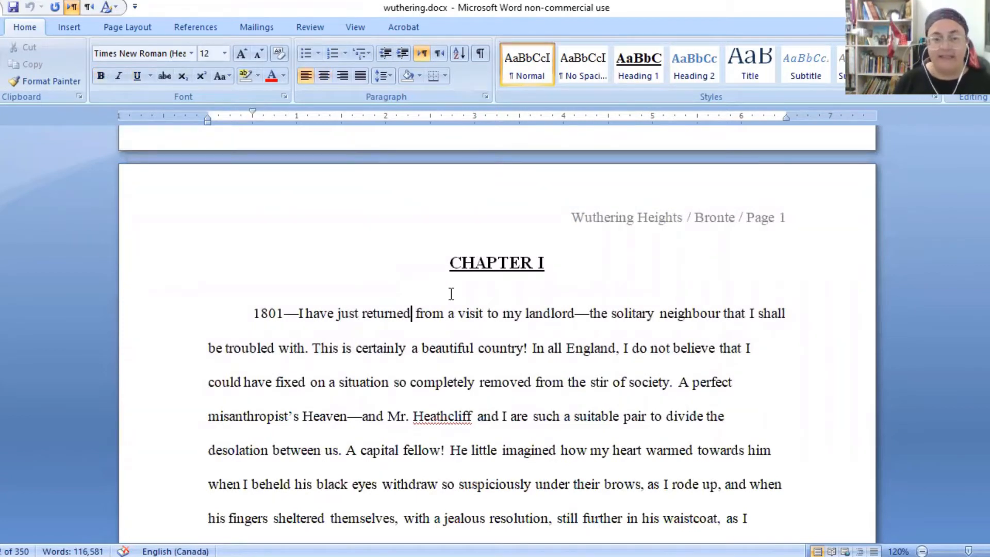
{"action": "scroll", "coordinate": [451, 294], "scroll_direction": "down", "scroll_amount": 1}
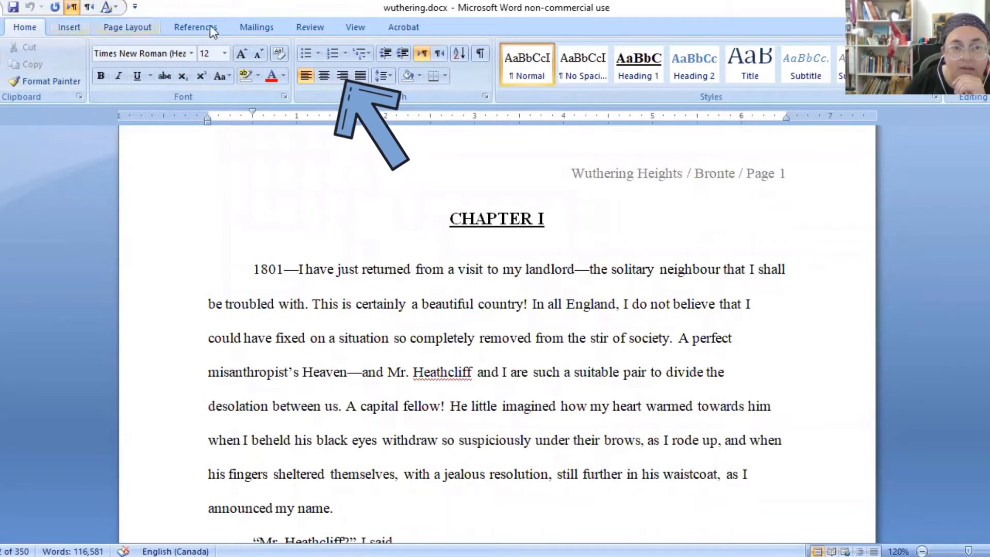
{"action": "left_click", "coordinate": [302, 19]}
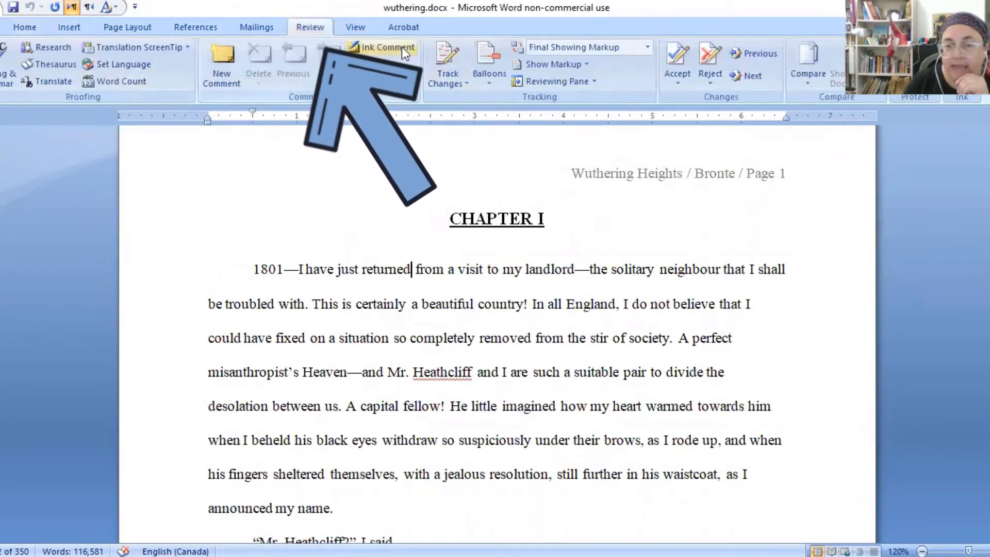
{"action": "left_click", "coordinate": [456, 82]}
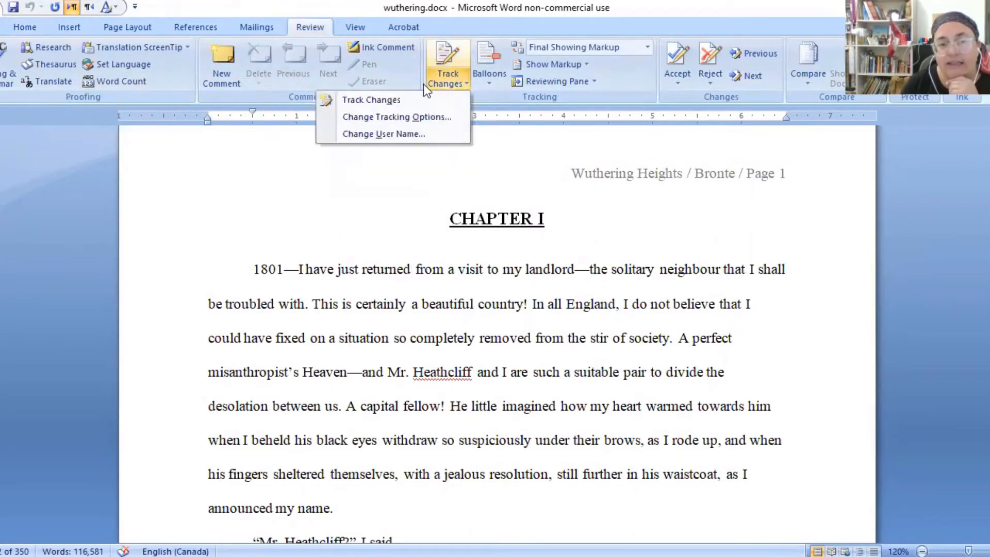
{"action": "left_click", "coordinate": [394, 100]}
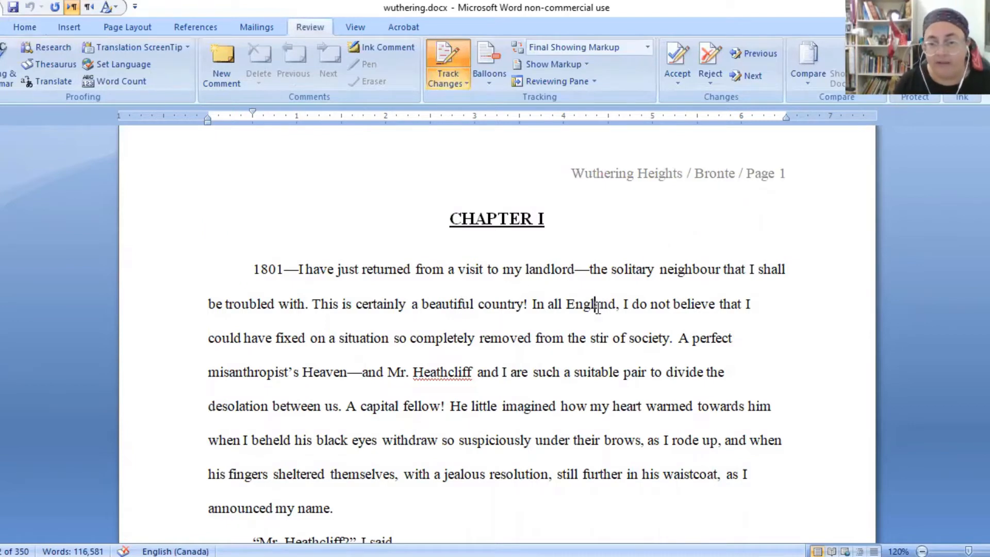
Replace "England" with "Denmark" and "pair" with "team" in the first paragraph of Chapter I.
{"action": "double_click", "coordinate": [596, 305]}
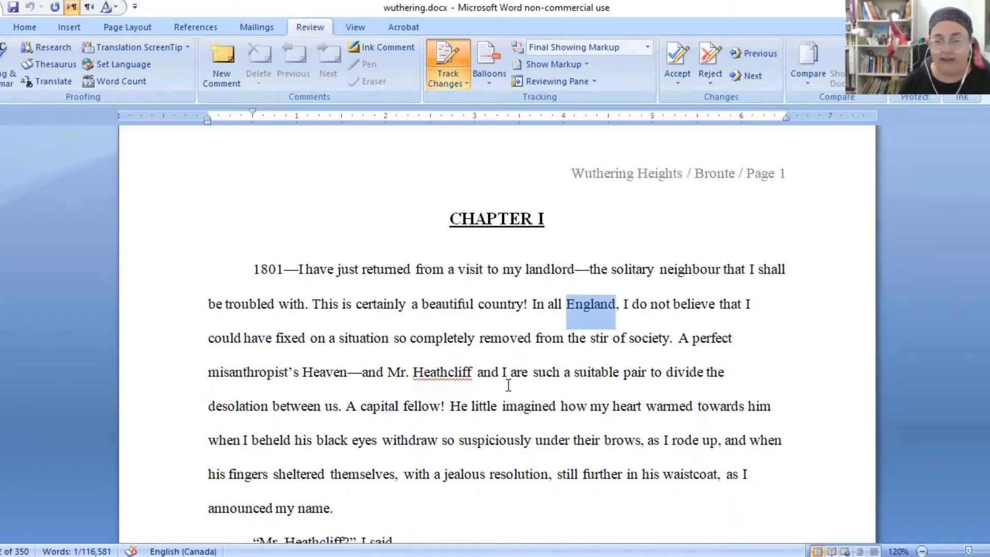
{"action": "type", "text": "Denmark"}
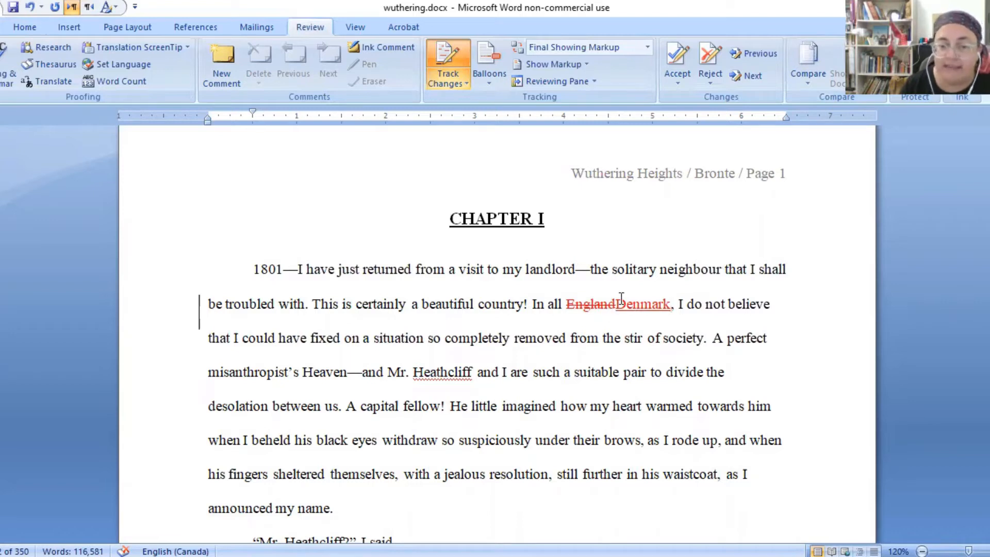
{"action": "double_click", "coordinate": [632, 372]}
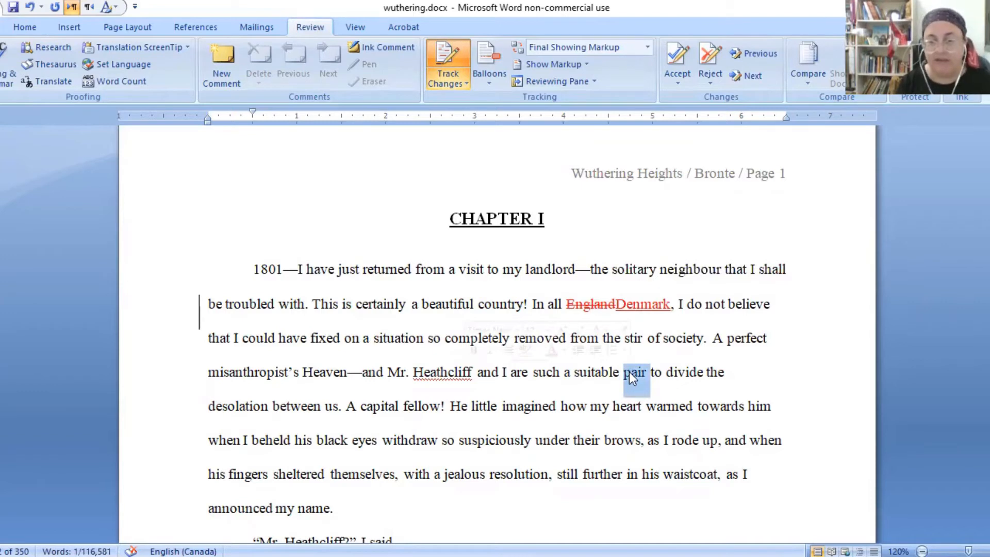
{"action": "type", "text": "team"}
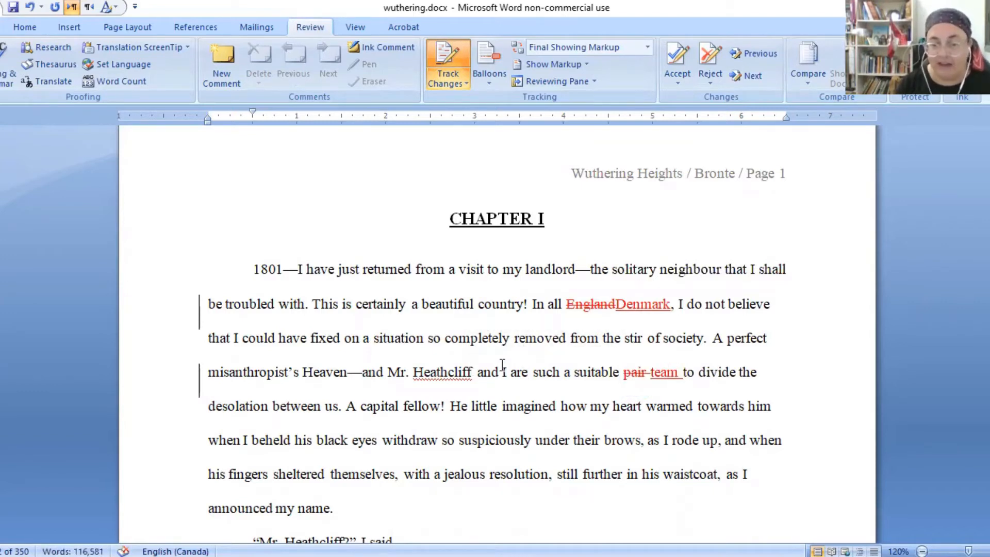
Change "brows" to "eyebrows" in the first paragraph and "the" to "his" in "A nod was the answer.".
{"action": "scroll", "coordinate": [503, 369], "scroll_direction": "down", "scroll_amount": 3}
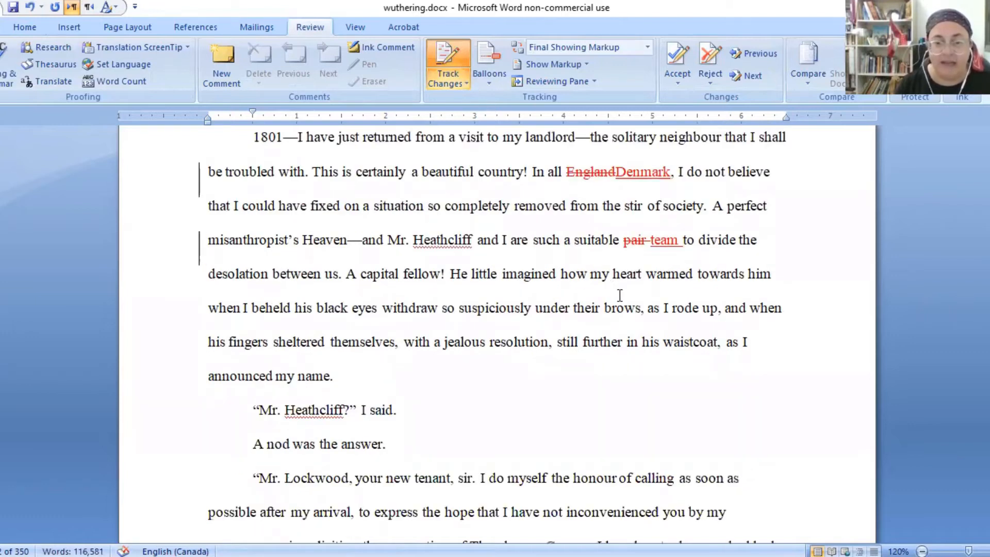
{"action": "left_click", "coordinate": [606, 308]}
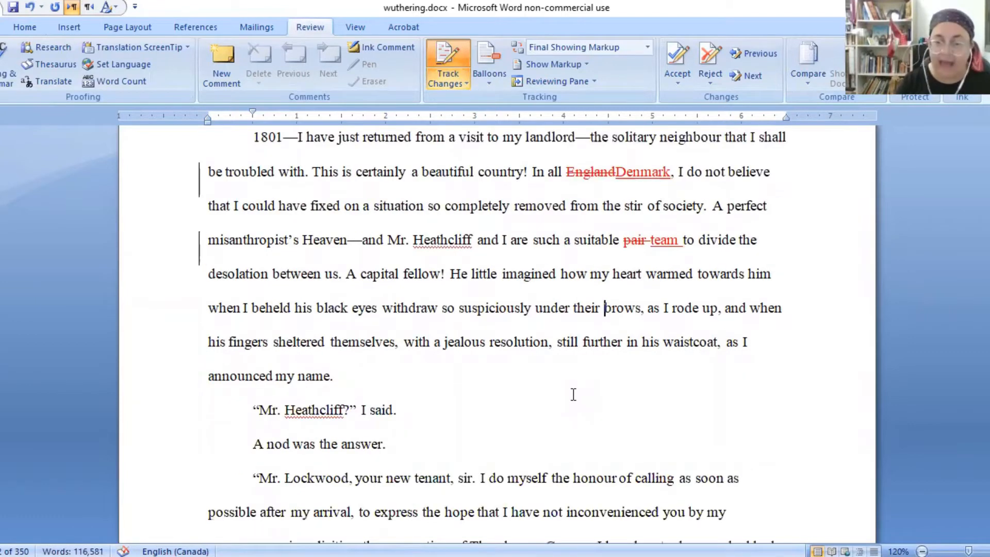
{"action": "type", "text": "eye"}
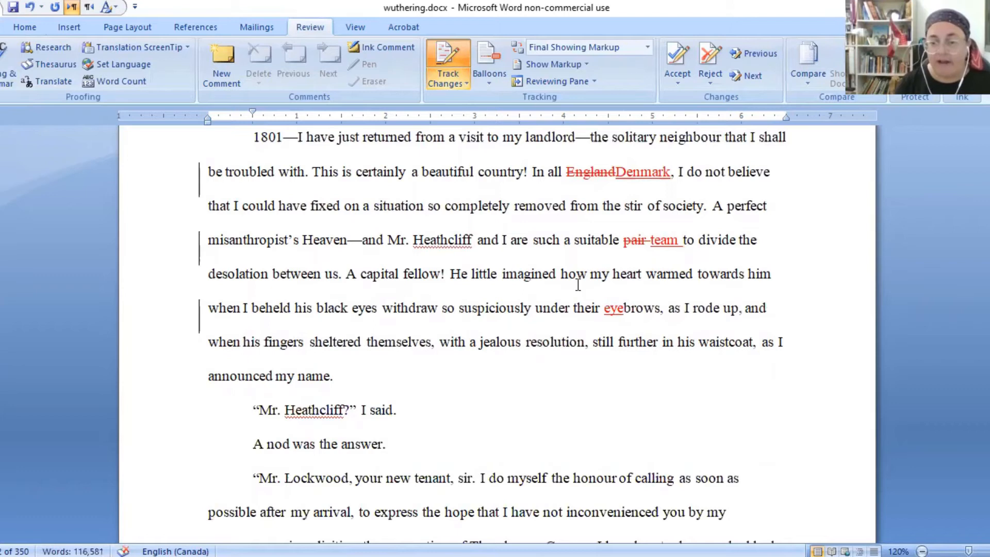
{"action": "scroll", "coordinate": [378, 294], "scroll_direction": "down", "scroll_amount": 4}
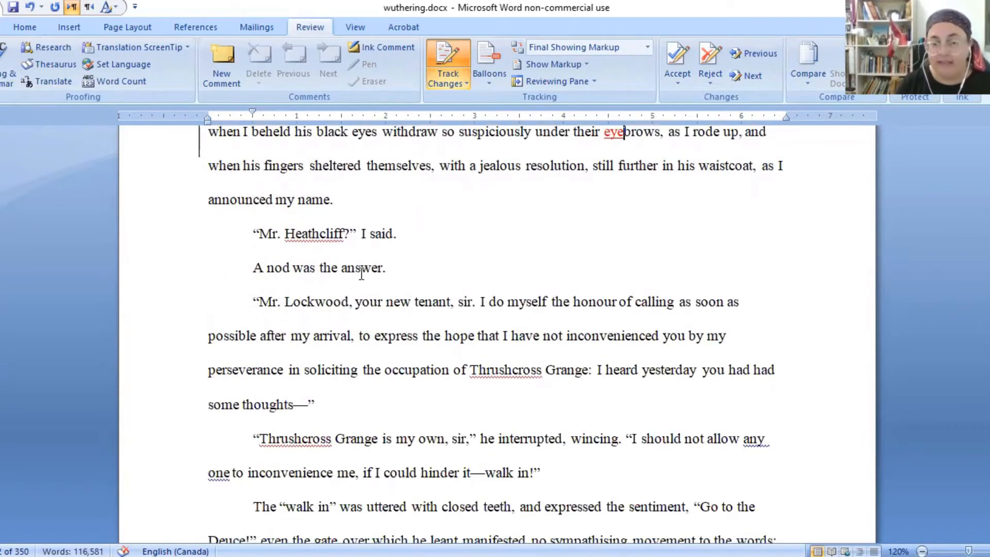
{"action": "double_click", "coordinate": [330, 269]}
{"action": "type", "text": "his"}
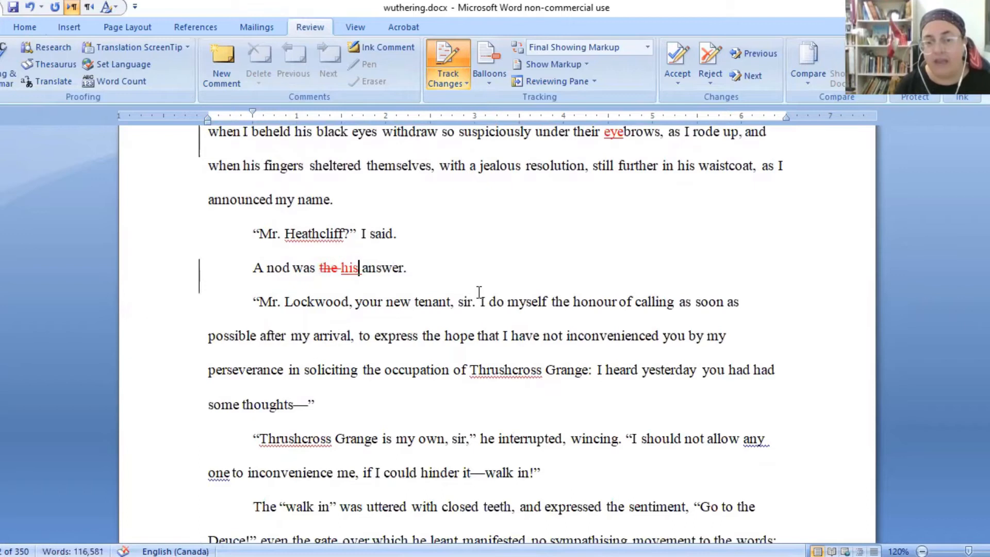
Save the edited document in the Documents folder as a new Word file named wuthering_changes.
{"action": "scroll", "coordinate": [479, 293], "scroll_direction": "down", "scroll_amount": 3}
{"action": "scroll", "coordinate": [521, 249], "scroll_direction": "down", "scroll_amount": 2}
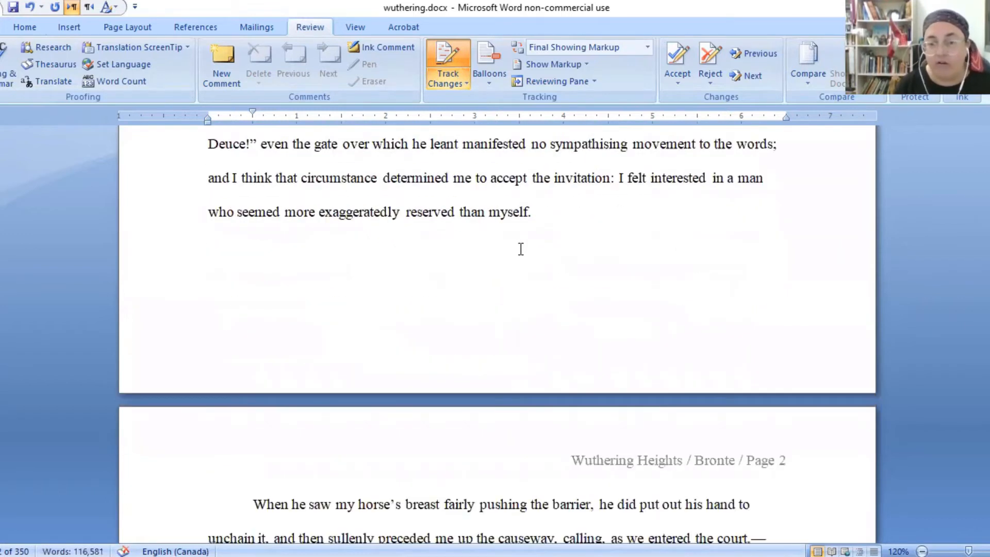
{"action": "scroll", "coordinate": [520, 249], "scroll_direction": "up", "scroll_amount": 3}
{"action": "scroll", "coordinate": [647, 266], "scroll_direction": "up", "scroll_amount": 3}
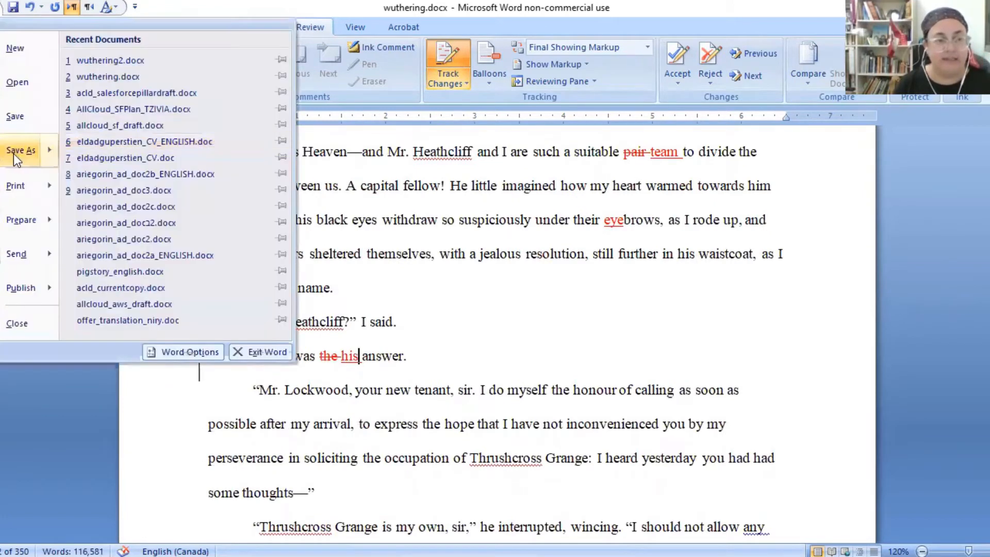
{"action": "left_click", "coordinate": [13, 154]}
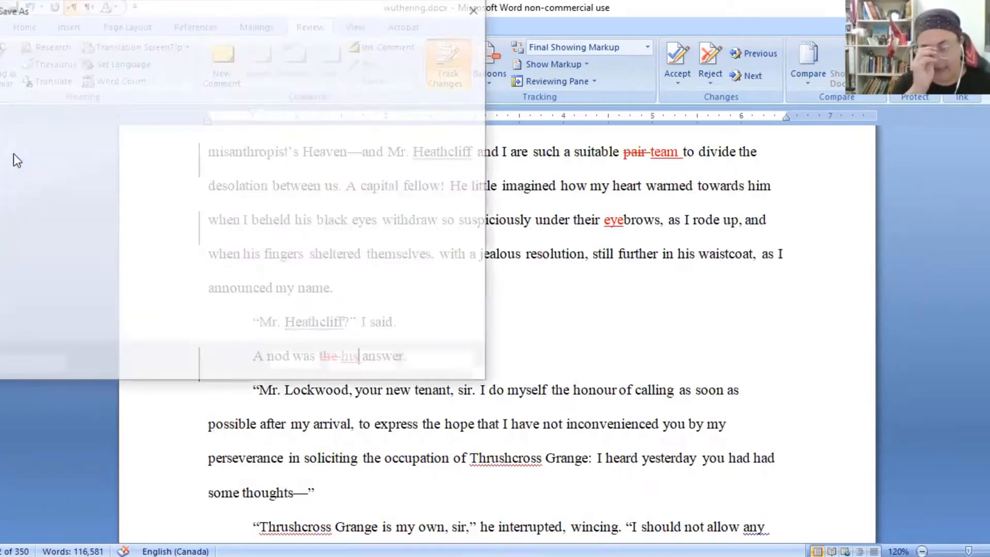
{"action": "type", "text": "wu"}
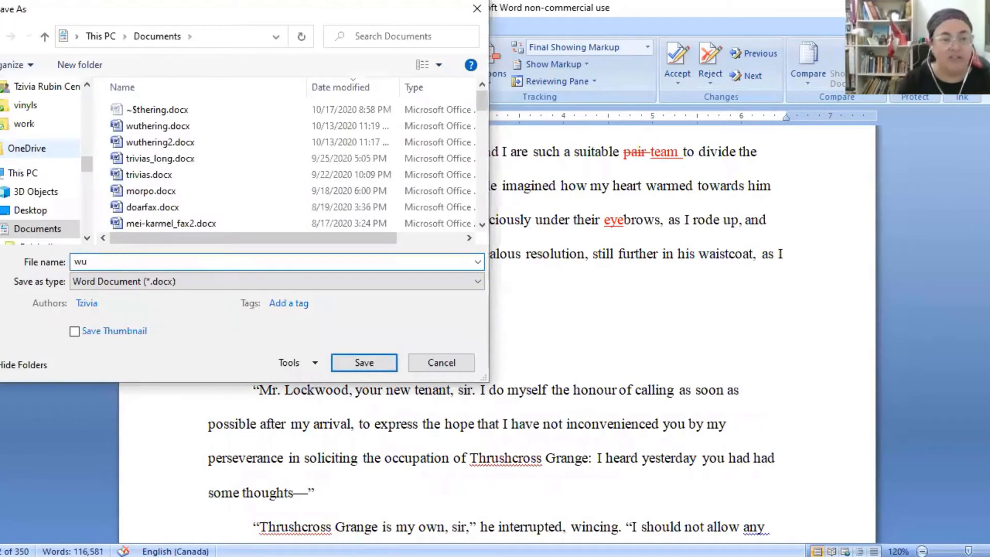
{"action": "type", "text": "thering_changes"}
{"action": "key", "text": "Return"}
{"action": "key", "text": "Return"}
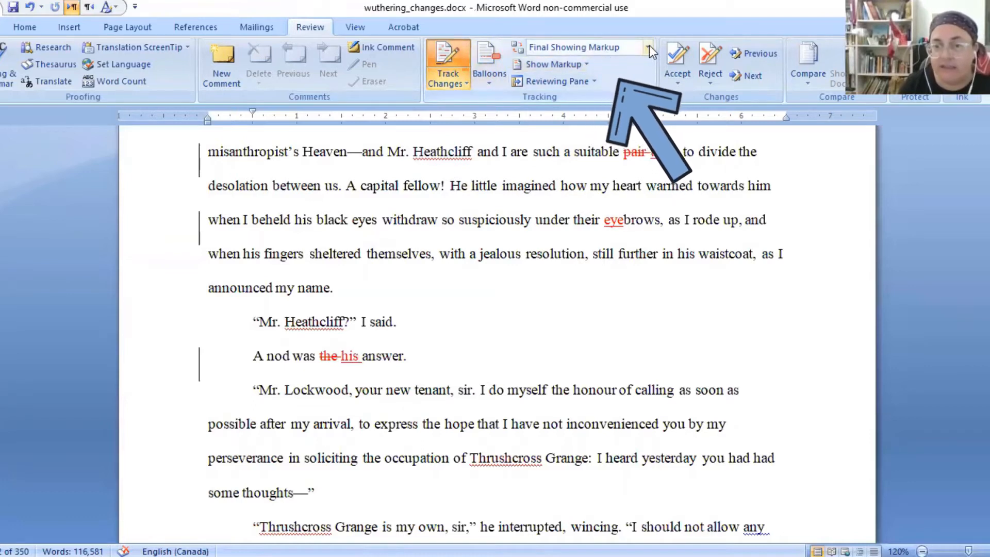
Review the tracked edits in the first paragraph and view the document in the Final display mode without markup.
{"action": "scroll", "coordinate": [609, 259], "scroll_direction": "up", "scroll_amount": 3}
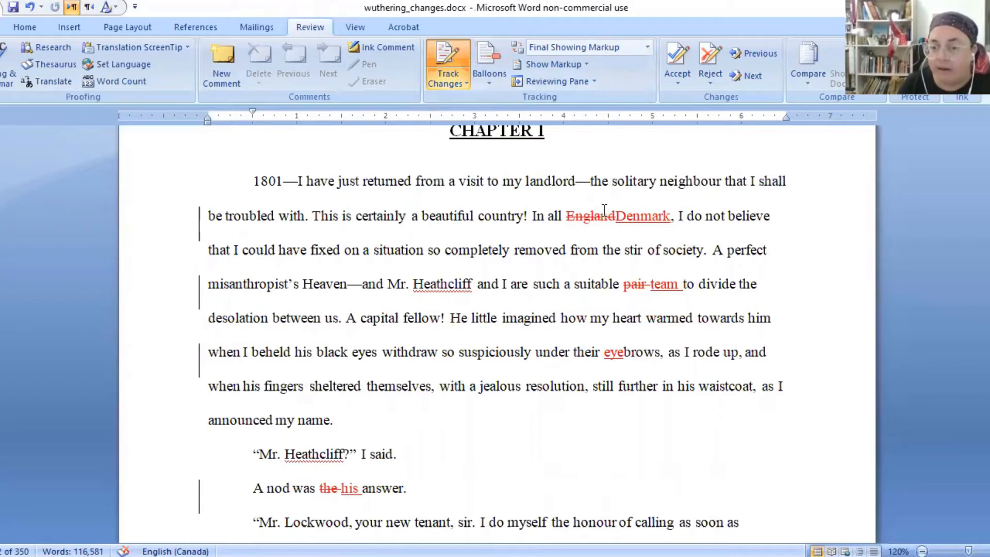
{"action": "double_click", "coordinate": [622, 216]}
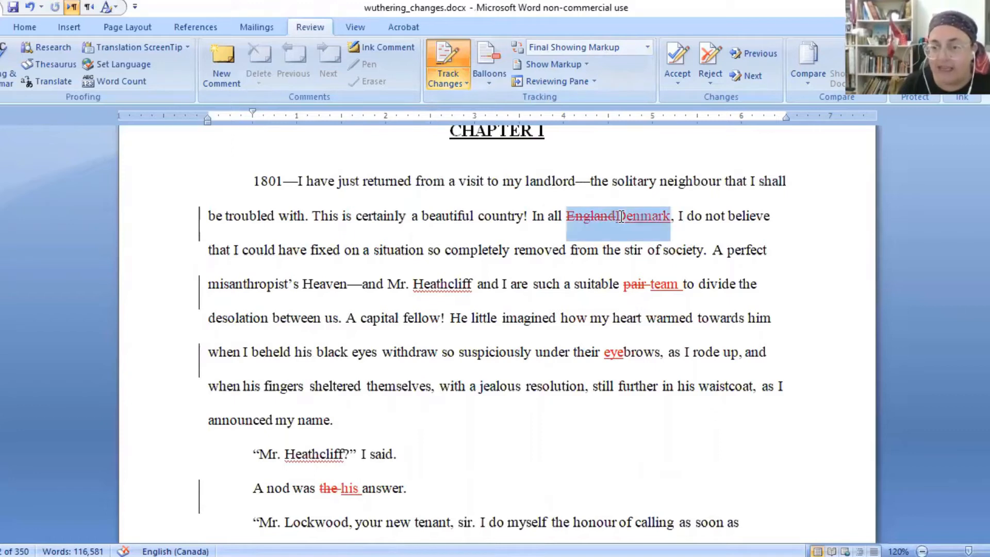
{"action": "double_click", "coordinate": [664, 284]}
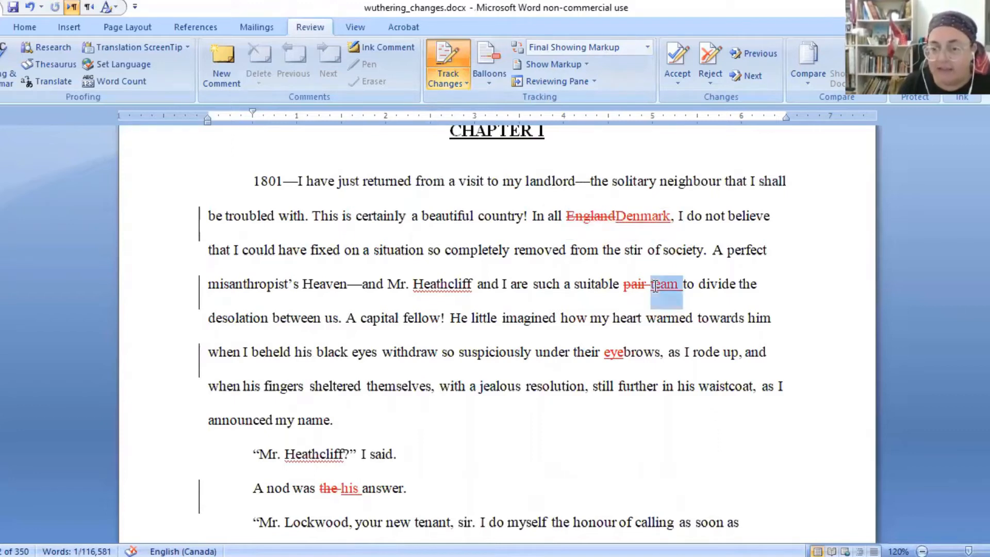
{"action": "double_click", "coordinate": [611, 352]}
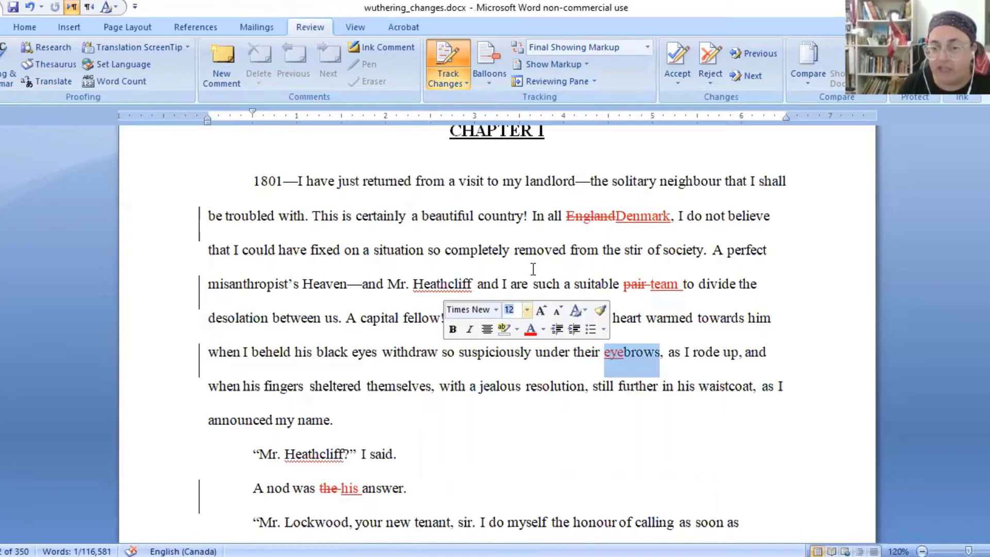
{"action": "left_click", "coordinate": [647, 48]}
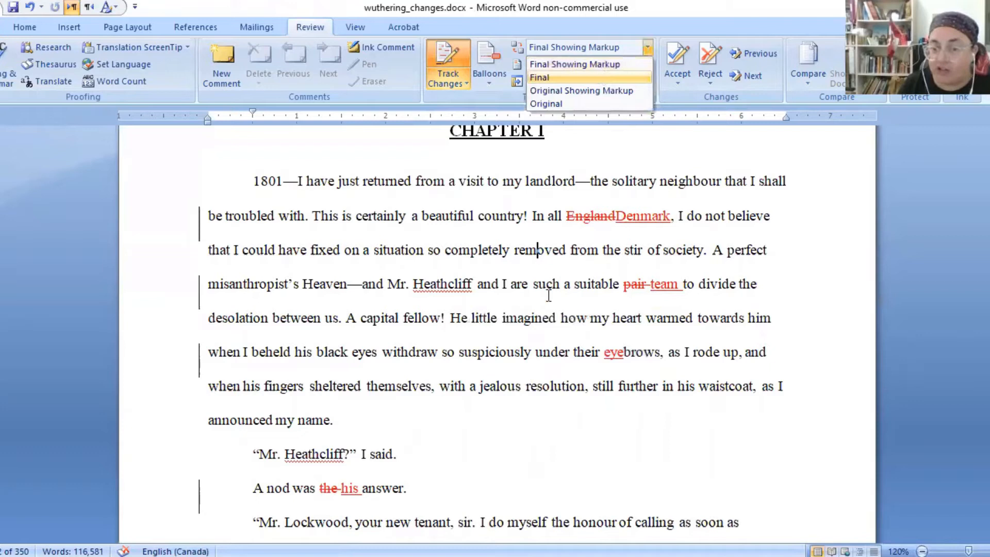
{"action": "left_click", "coordinate": [598, 77]}
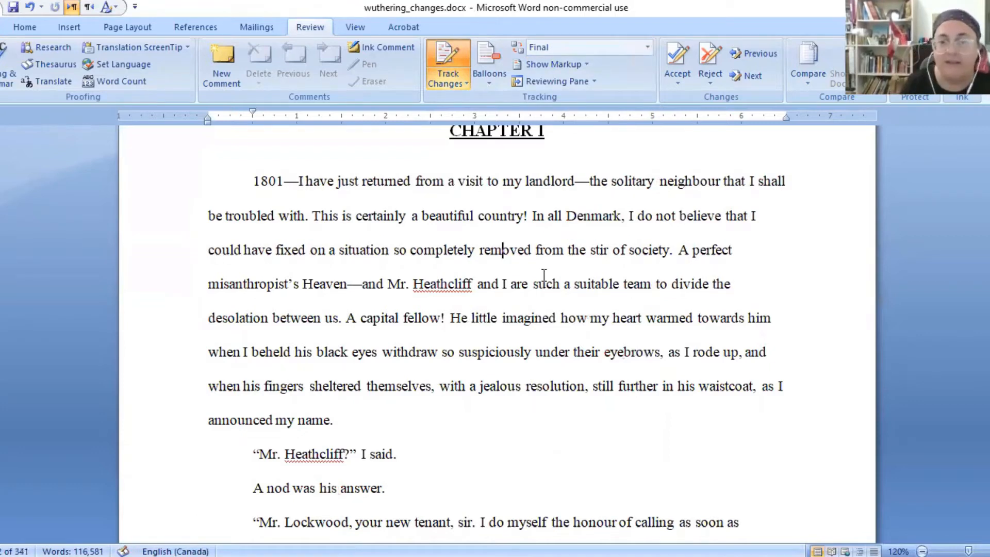
View the text in the Original display mode, followed by Original Showing Markup.
{"action": "left_click", "coordinate": [648, 48]}
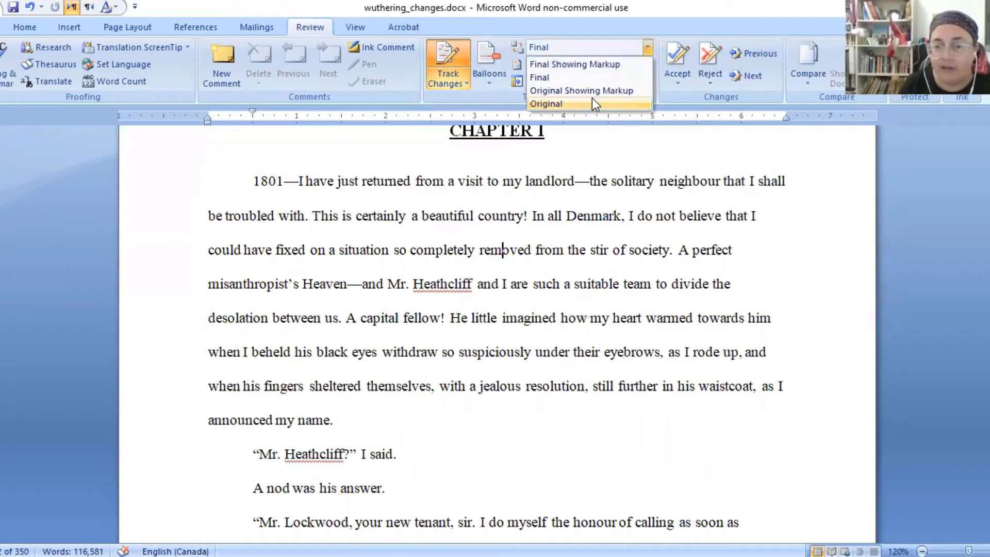
{"action": "left_click", "coordinate": [594, 102]}
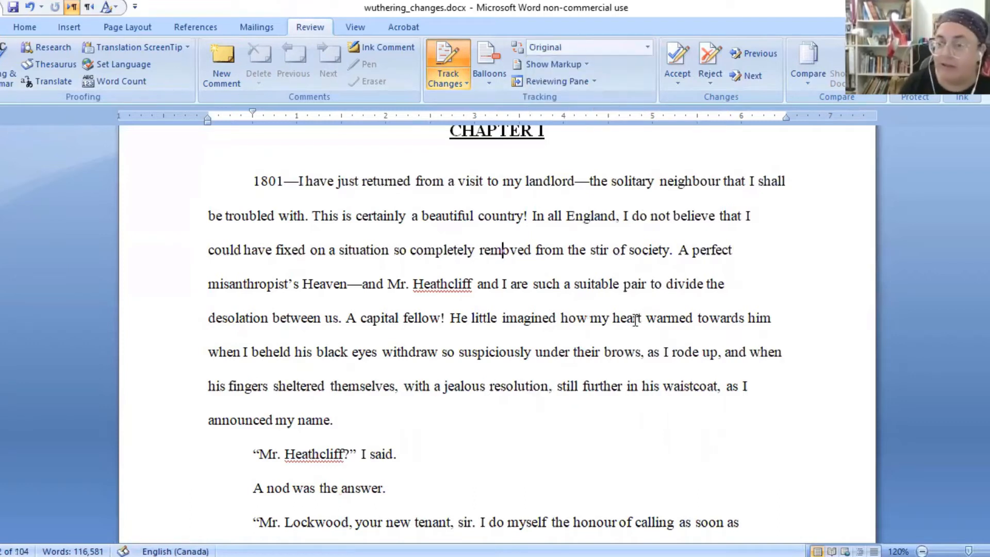
{"action": "left_click", "coordinate": [648, 47]}
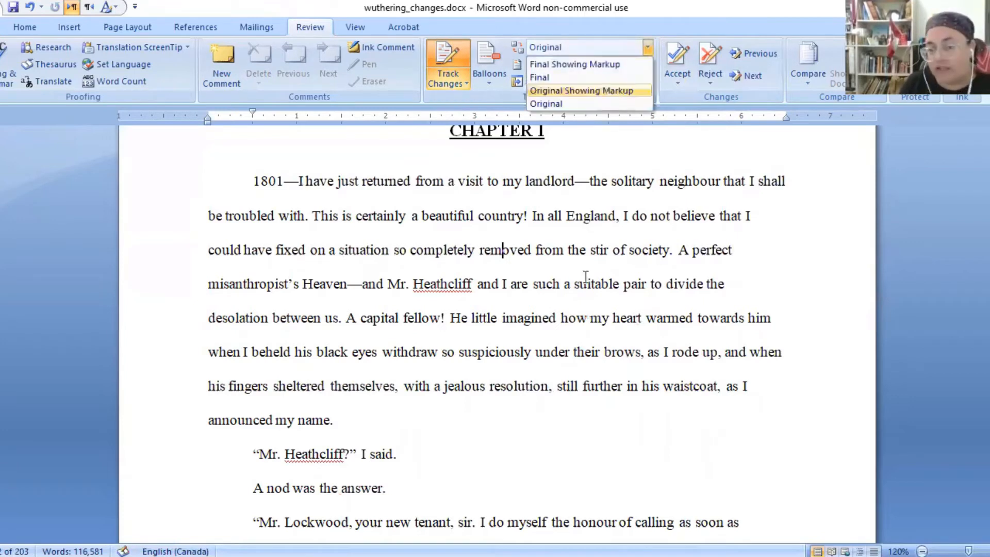
{"action": "left_click", "coordinate": [605, 89]}
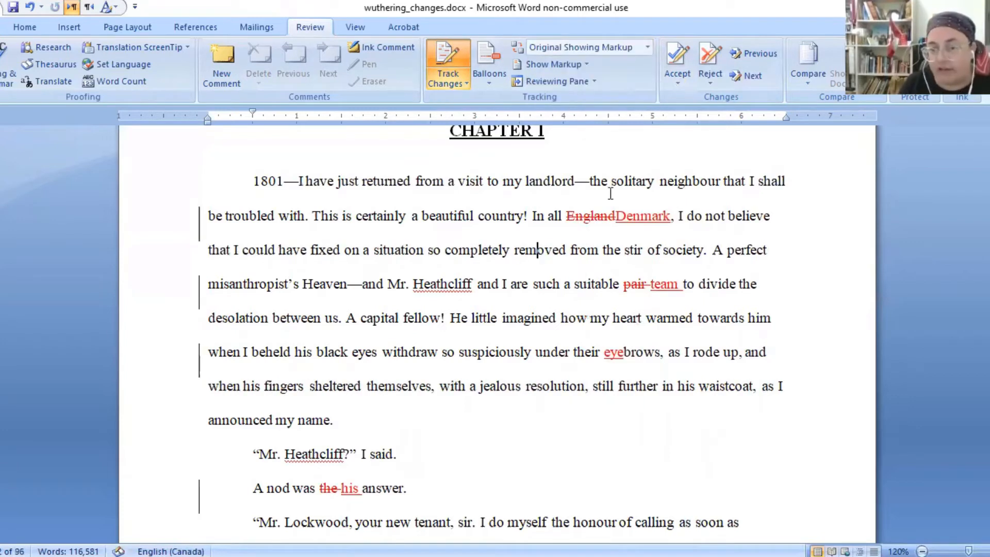
Switch the review display to Final Showing Markup to compare the edits, and return it to Final.
{"action": "left_click", "coordinate": [646, 47]}
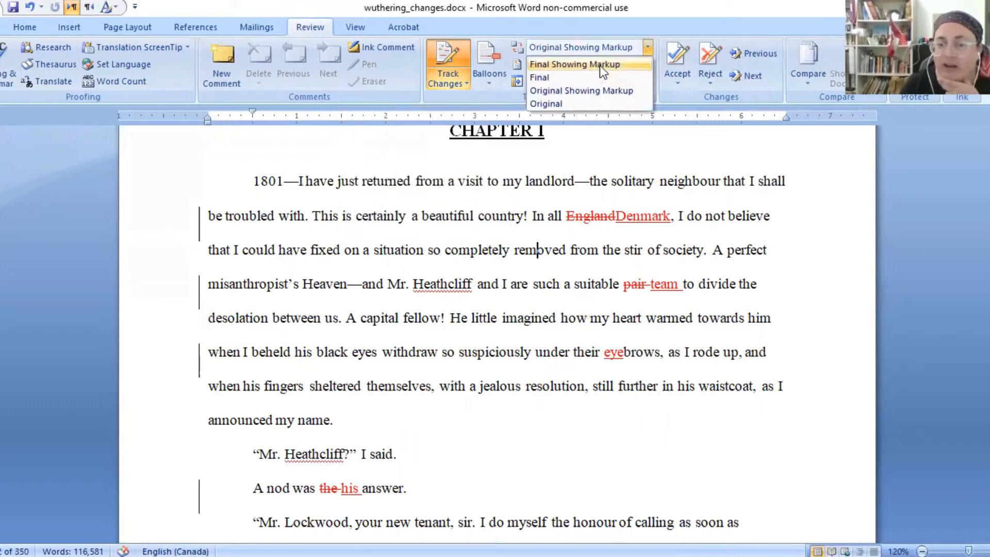
{"action": "left_click", "coordinate": [599, 67]}
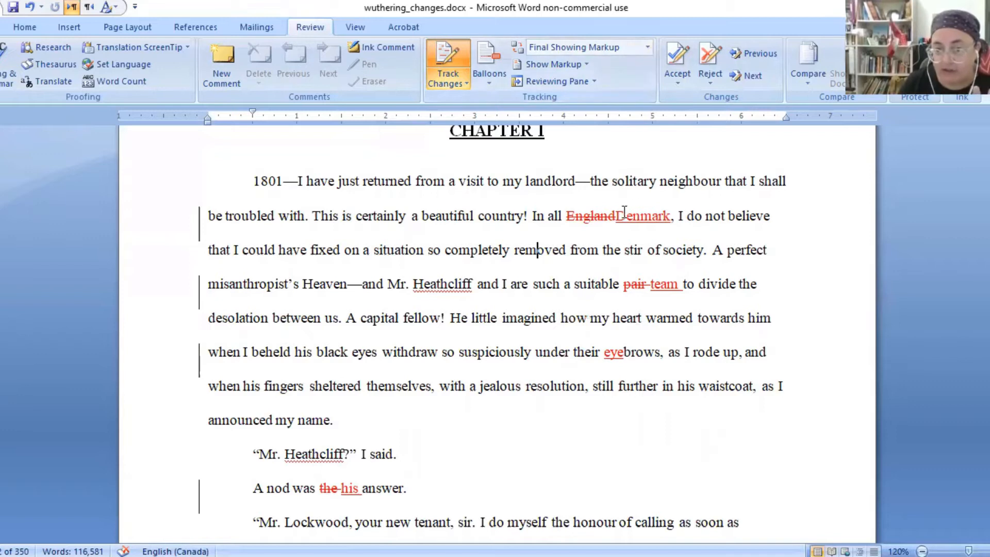
{"action": "left_click", "coordinate": [650, 48]}
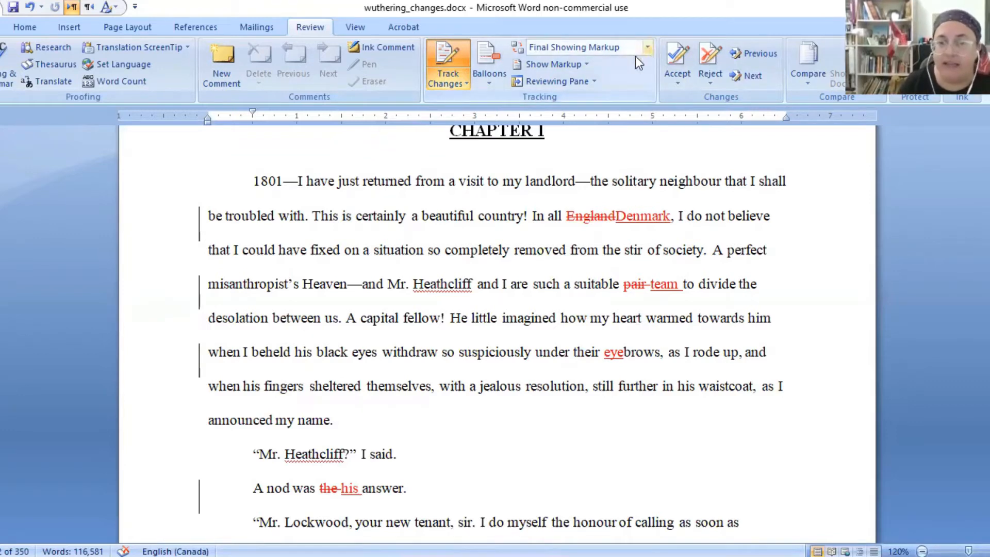
{"action": "left_click", "coordinate": [623, 76]}
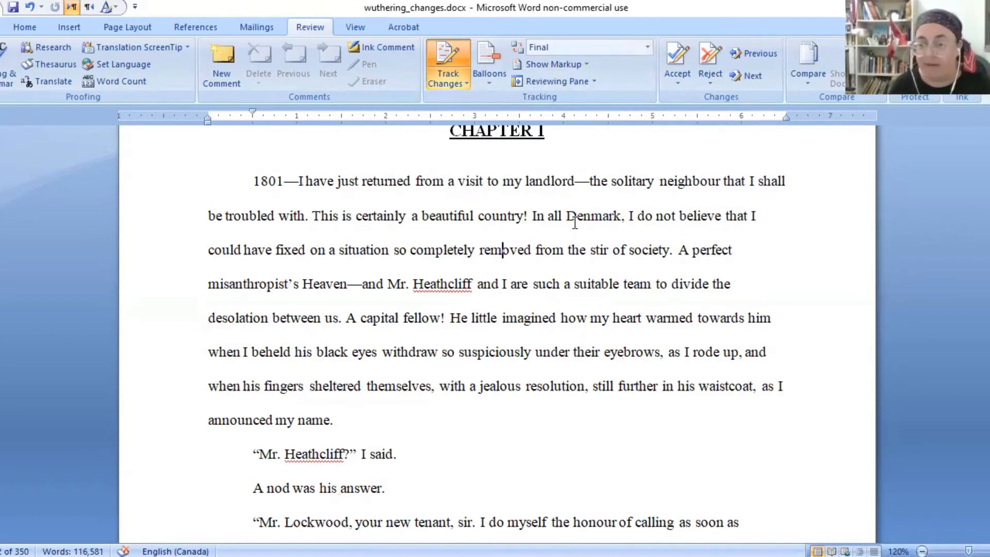
Switch the review display to Final Showing Markup and view the accept and reject choices for the deleted word England.
{"action": "left_click", "coordinate": [645, 47]}
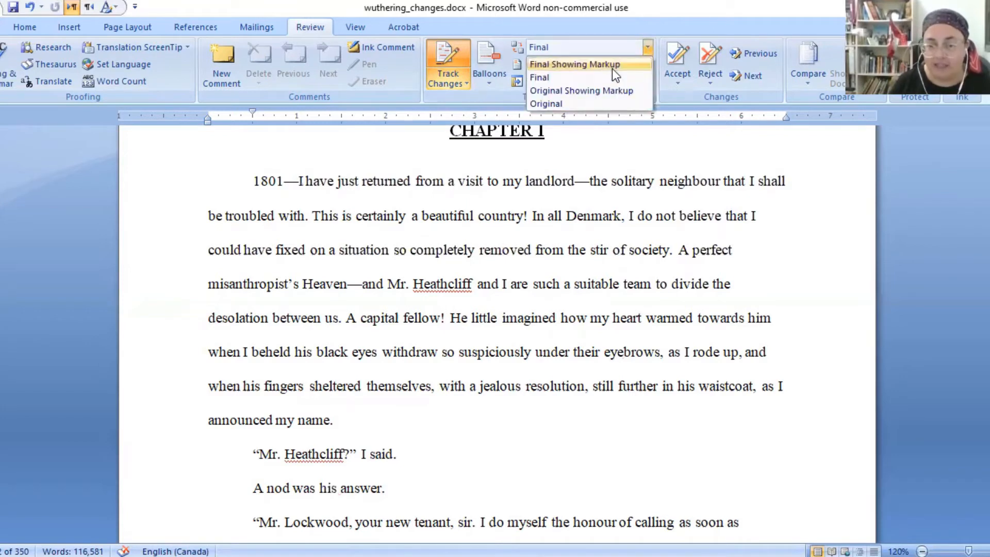
{"action": "left_click", "coordinate": [613, 70]}
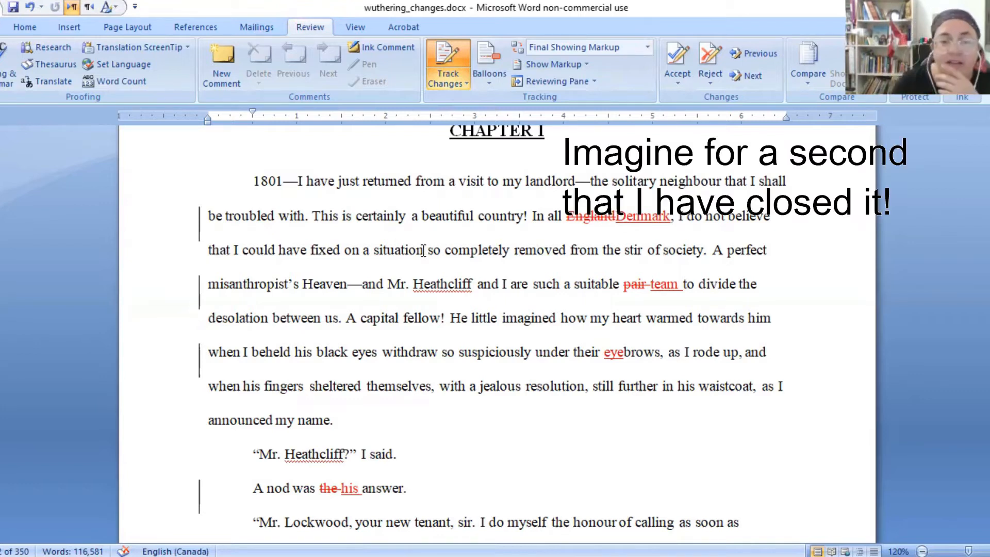
{"action": "left_click", "coordinate": [593, 217]}
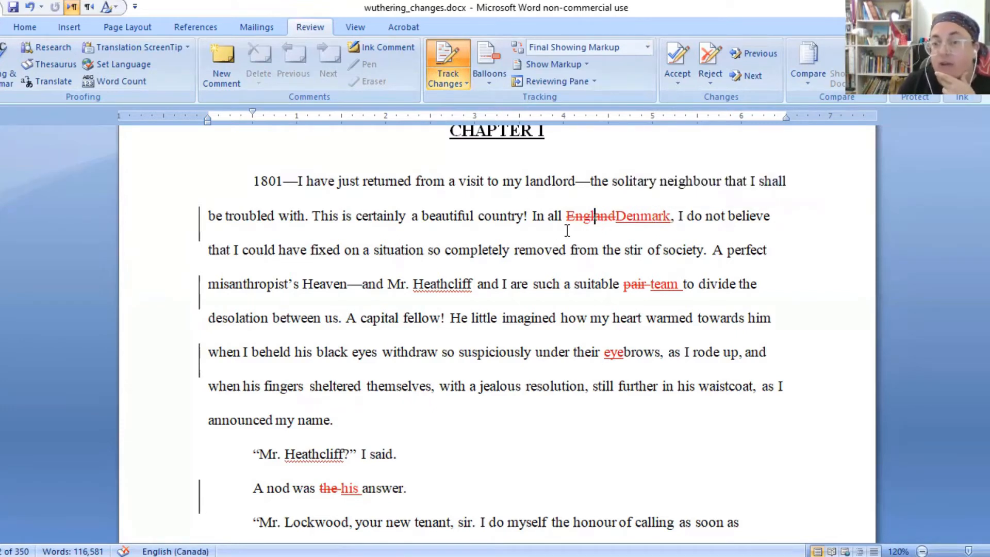
{"action": "right_click", "coordinate": [591, 216]}
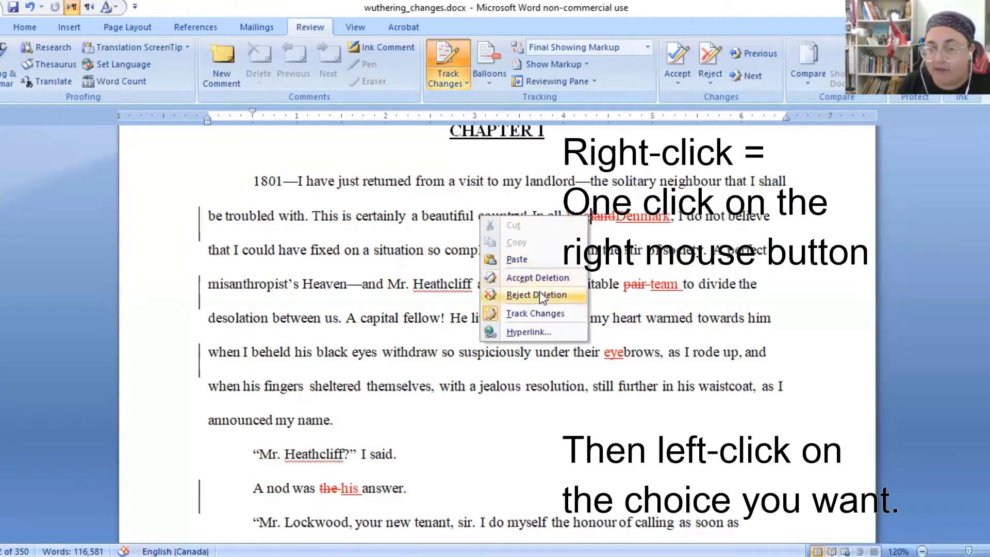
{"action": "left_click", "coordinate": [665, 257]}
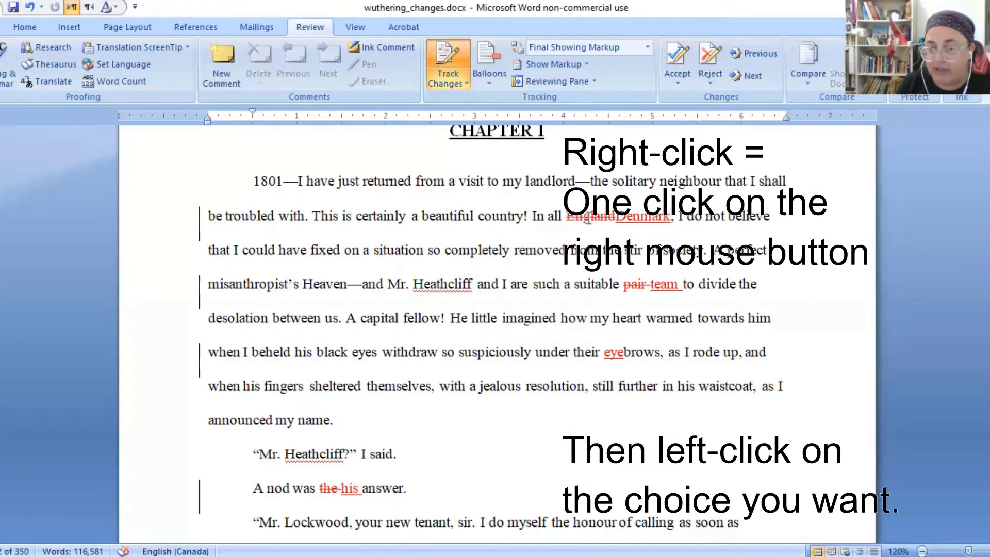
Accept the deletion of England and the insertion of Denmark individually in the text, and undo both acceptances.
{"action": "right_click", "coordinate": [587, 217]}
{"action": "left_click", "coordinate": [565, 285]}
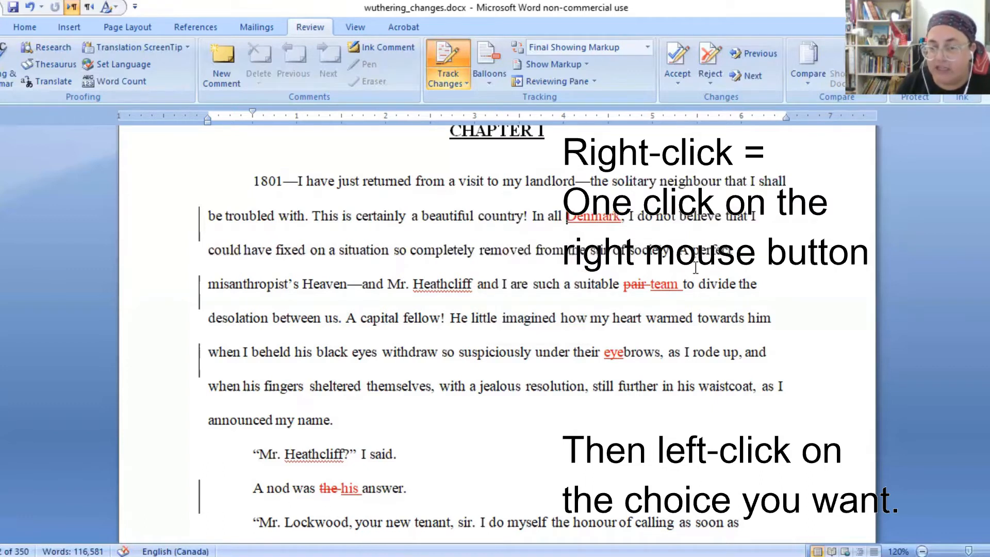
{"action": "left_click", "coordinate": [586, 216]}
{"action": "right_click", "coordinate": [586, 216]}
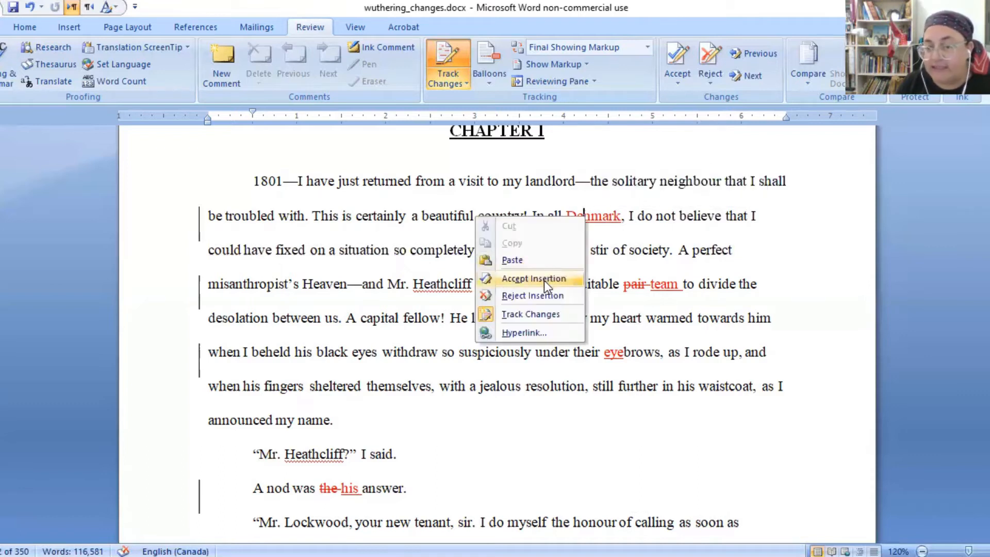
{"action": "left_click", "coordinate": [544, 281]}
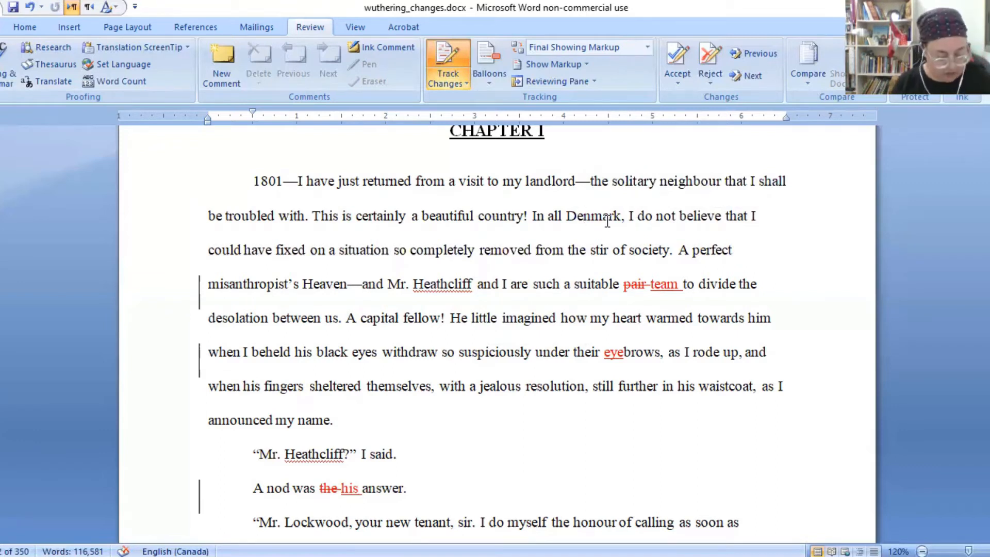
{"action": "key", "text": "ctrl+z"}
{"action": "key", "text": "ctrl+z"}
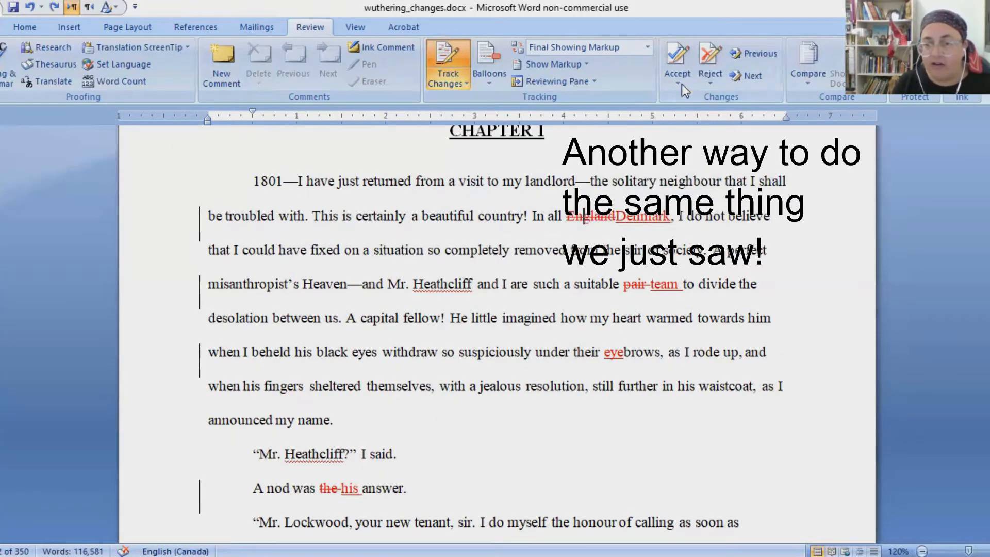
Use Accept and Move to Next on the England deletion and the Denmark insertion, and undo the acceptances.
{"action": "left_click", "coordinate": [680, 83]}
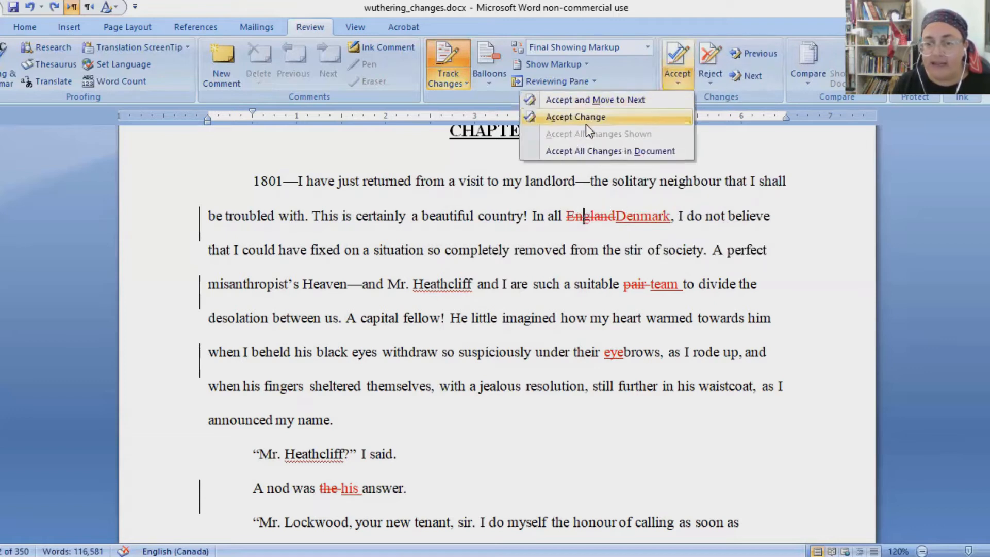
{"action": "left_click", "coordinate": [599, 98]}
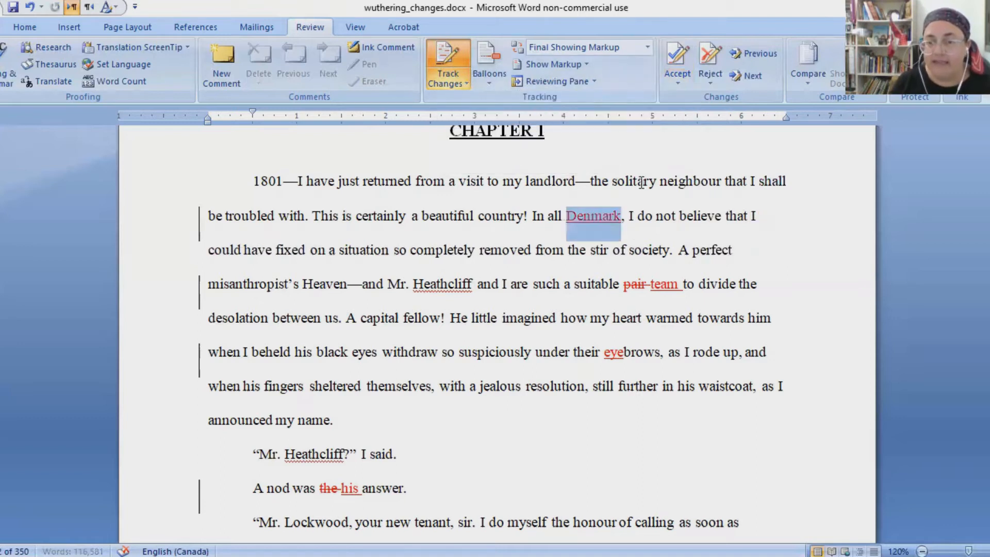
{"action": "left_click", "coordinate": [681, 84]}
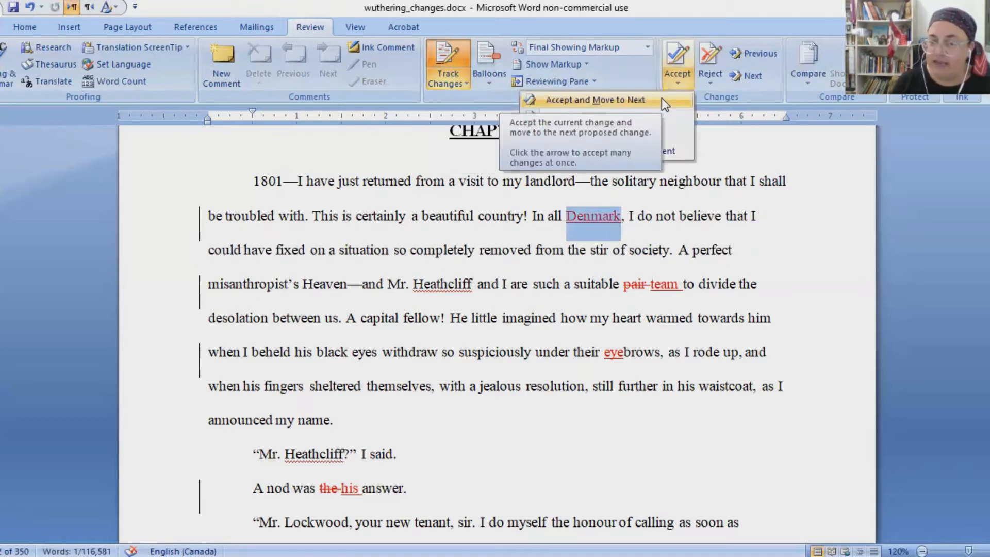
{"action": "left_click", "coordinate": [662, 100]}
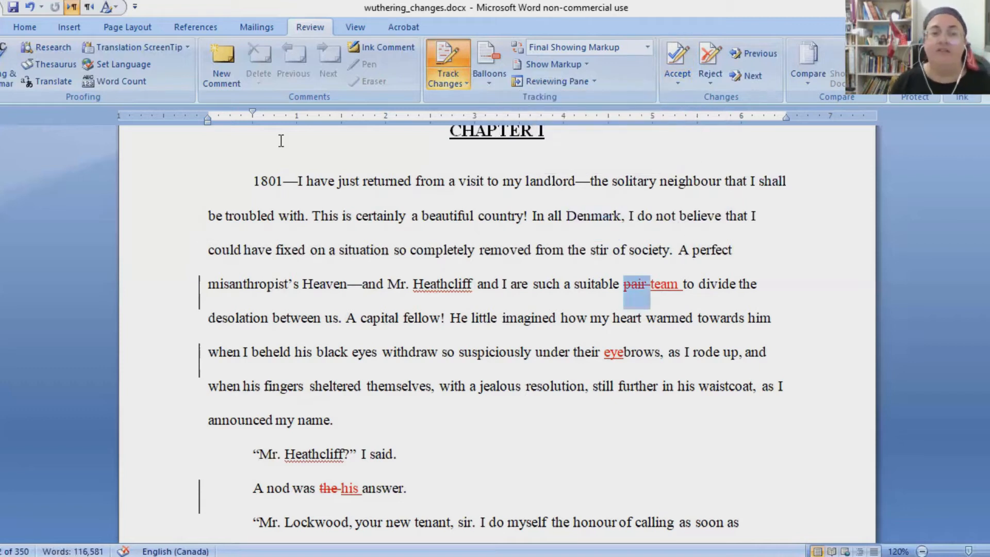
{"action": "key", "text": "ctrl+z"}
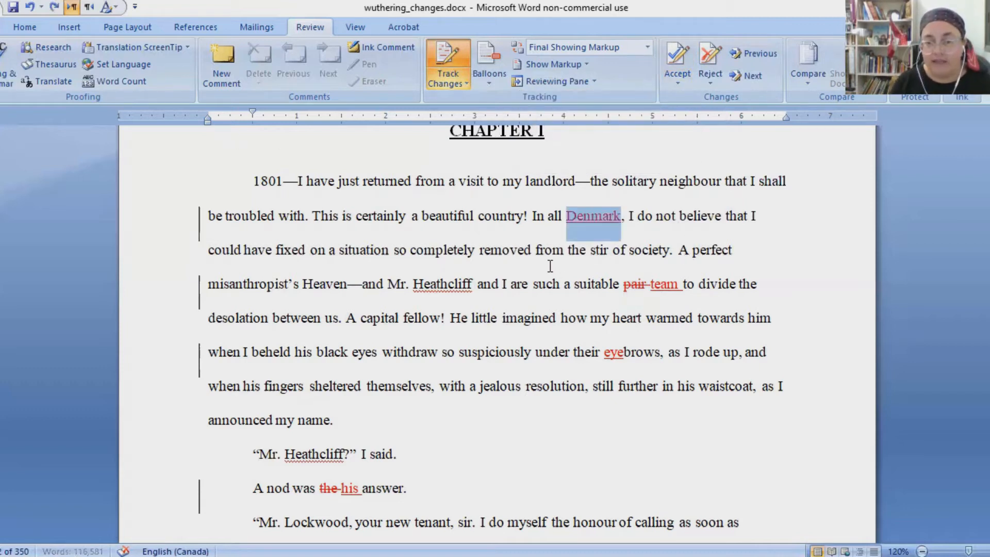
Accept all tracked changes in the selected line containing England and Denmark at once, and undo the acceptance.
{"action": "left_click", "coordinate": [170, 221]}
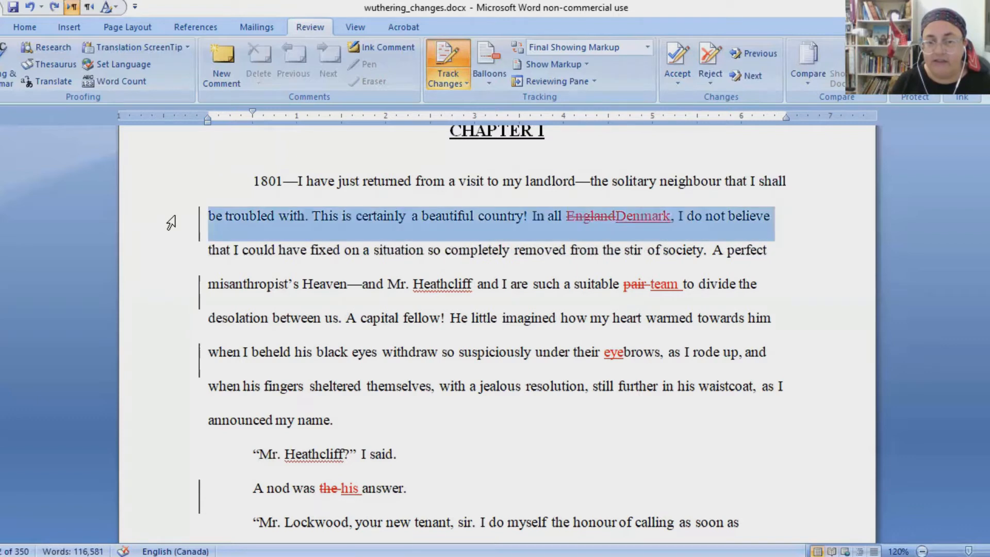
{"action": "left_click", "coordinate": [681, 79]}
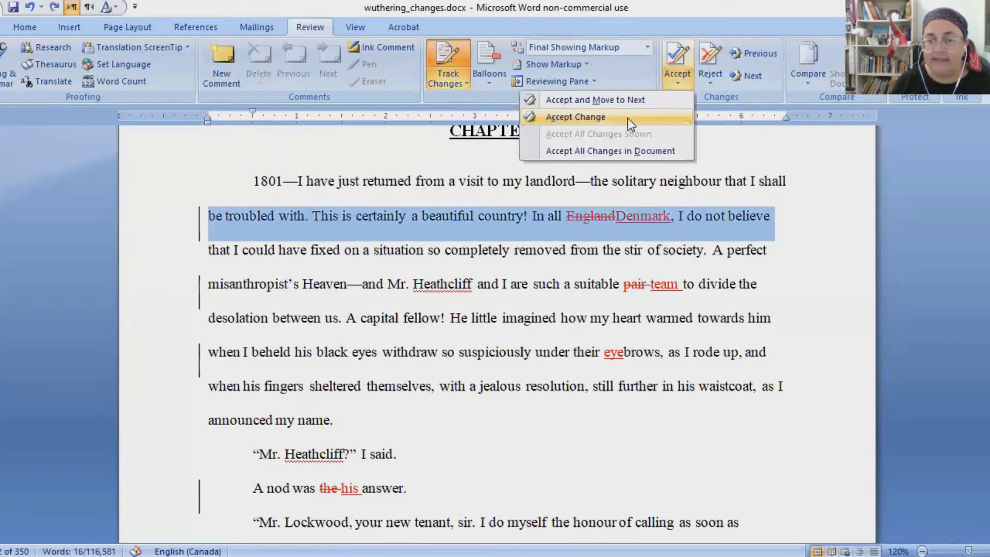
{"action": "left_click", "coordinate": [627, 119]}
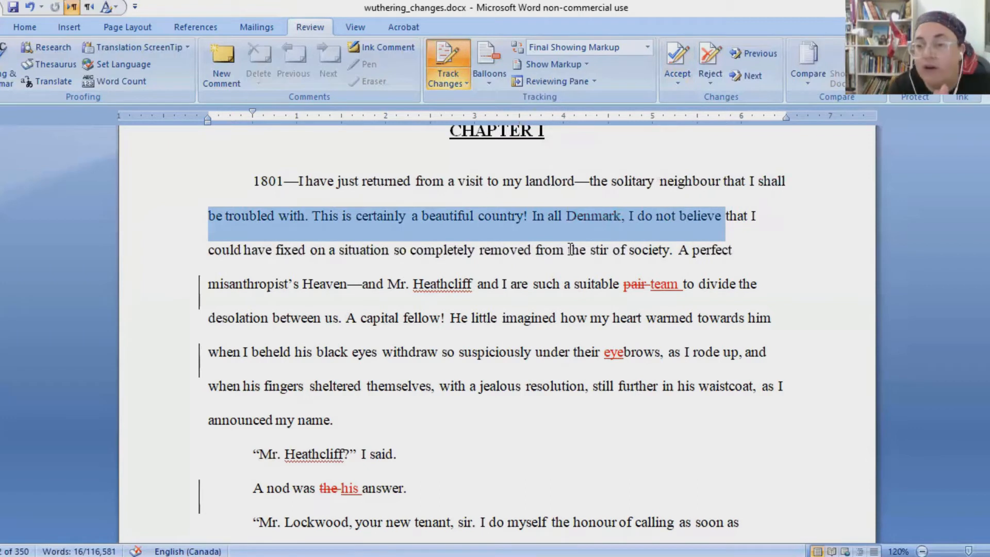
{"action": "left_click", "coordinate": [549, 317]}
{"action": "key", "text": "ctrl+z"}
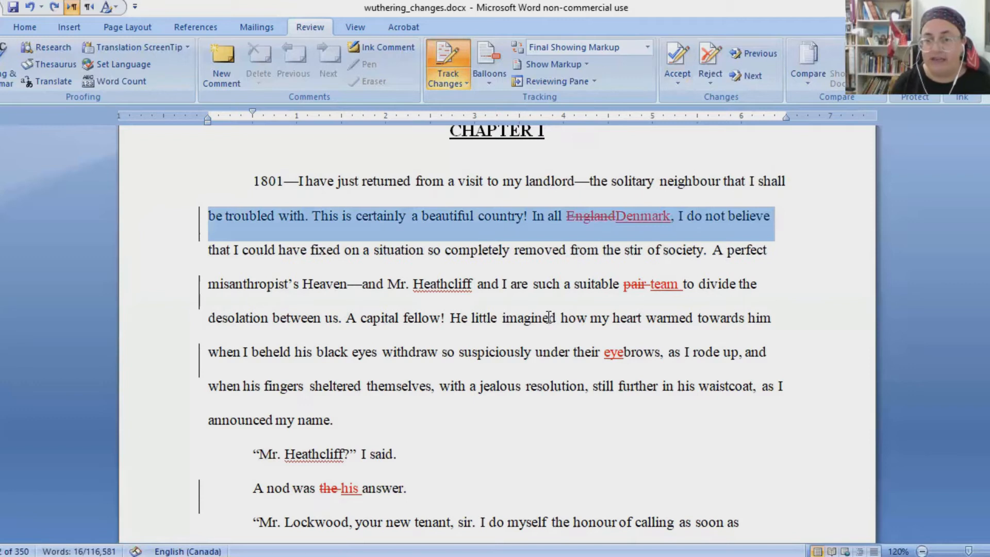
Select the whole first paragraph of Chapter I, accept all its tracked changes together, and undo the acceptance.
{"action": "left_click", "coordinate": [468, 255]}
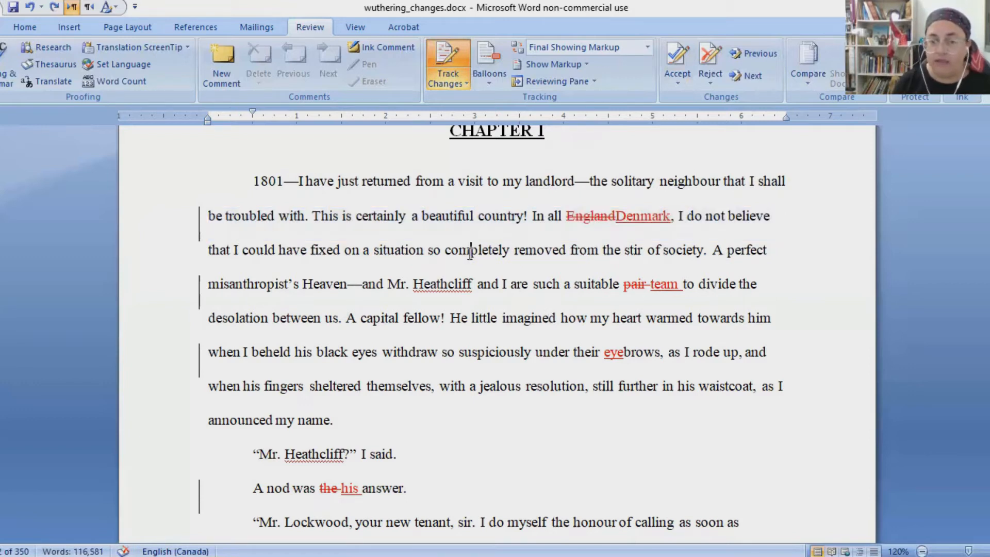
{"action": "double_click", "coordinate": [470, 254]}
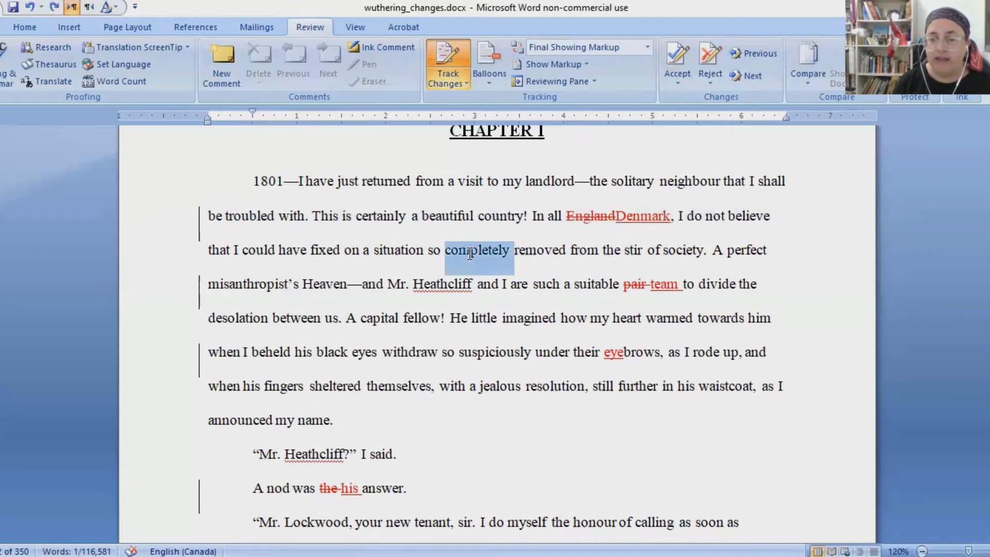
{"action": "triple_click", "coordinate": [470, 254]}
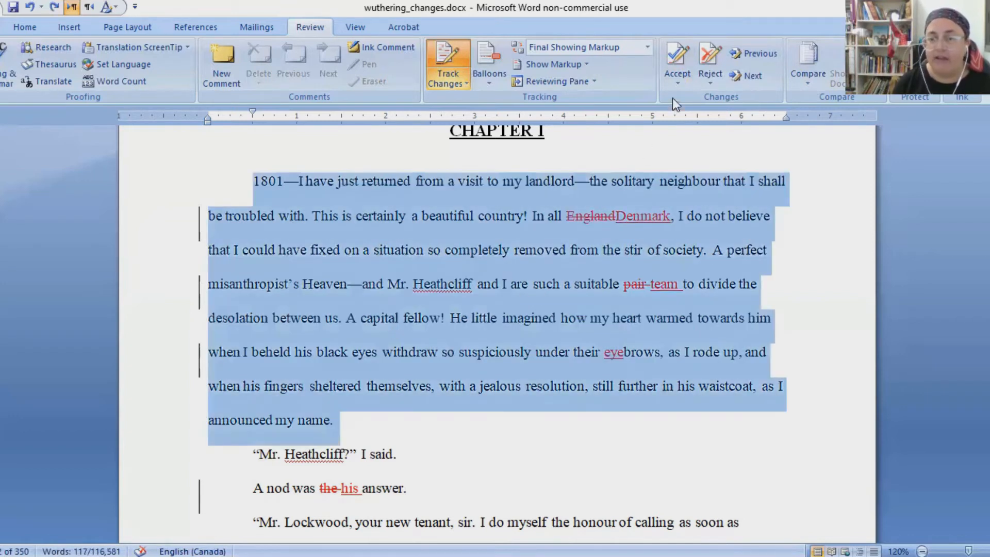
{"action": "left_click", "coordinate": [675, 83]}
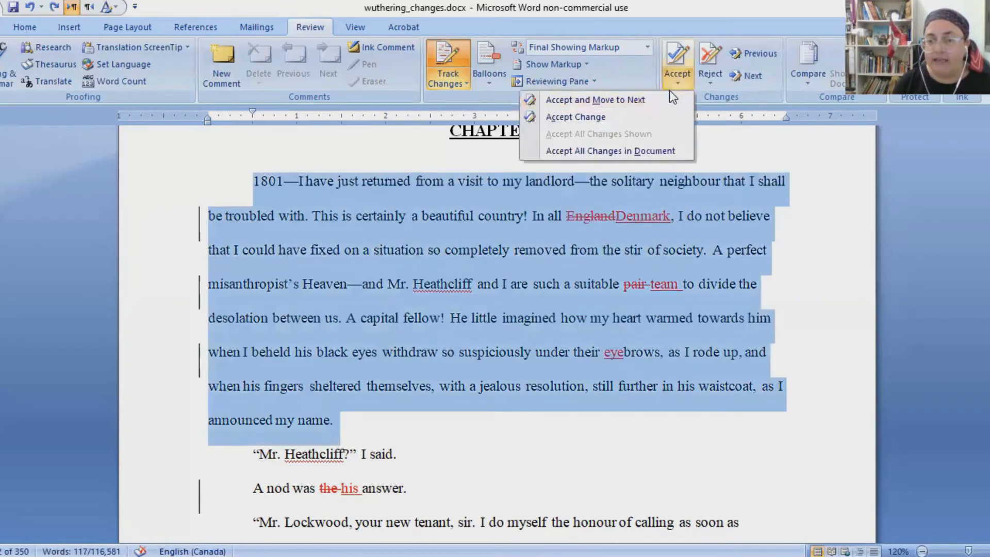
{"action": "left_click", "coordinate": [592, 117]}
{"action": "left_click", "coordinate": [576, 220]}
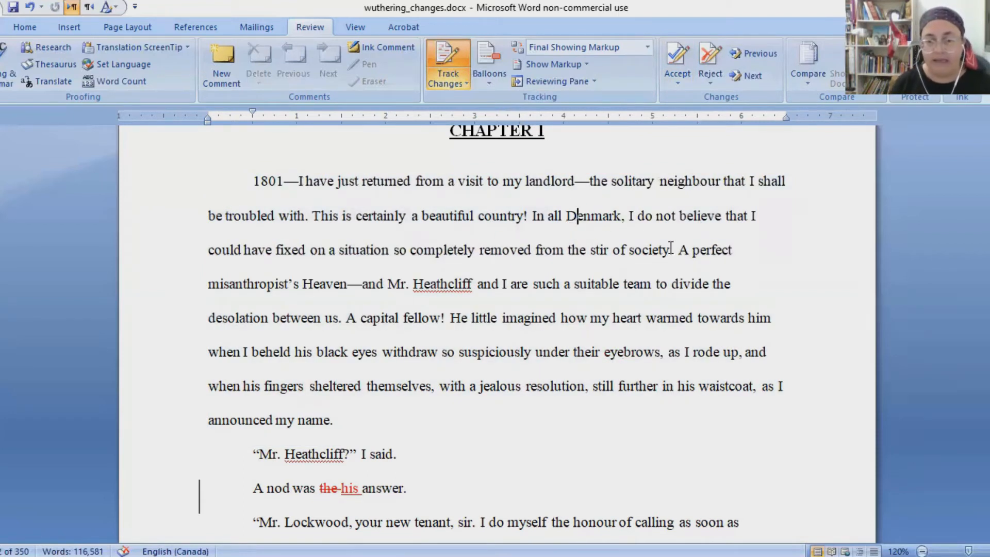
{"action": "key", "text": "ctrl+z"}
{"action": "left_click", "coordinate": [445, 251]}
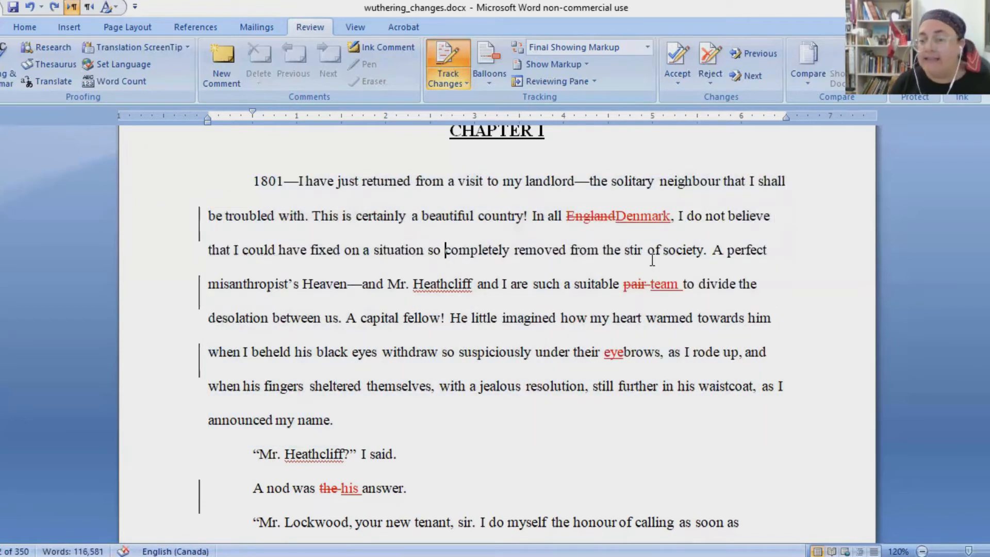
{"action": "left_click", "coordinate": [164, 226]}
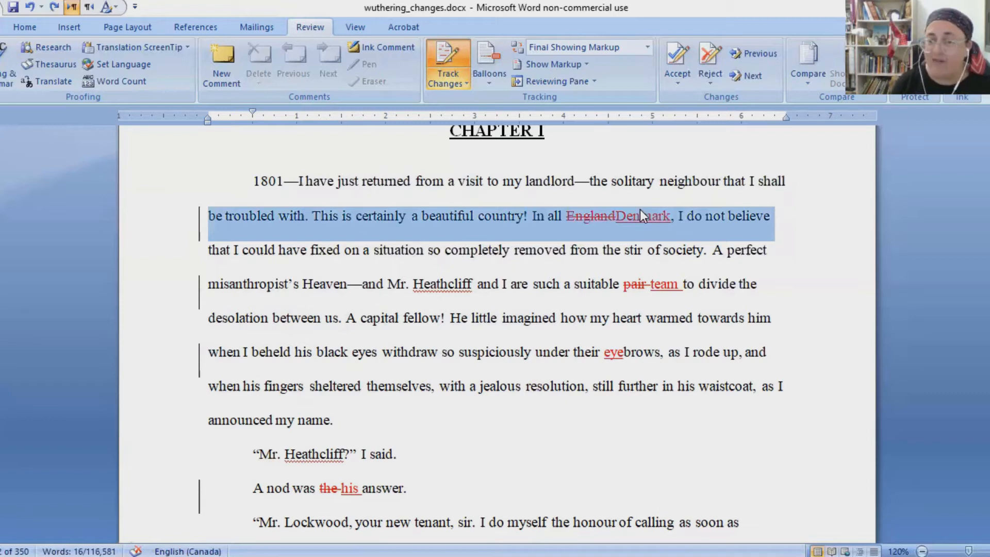
{"action": "mouse_move", "coordinate": [640, 209]}
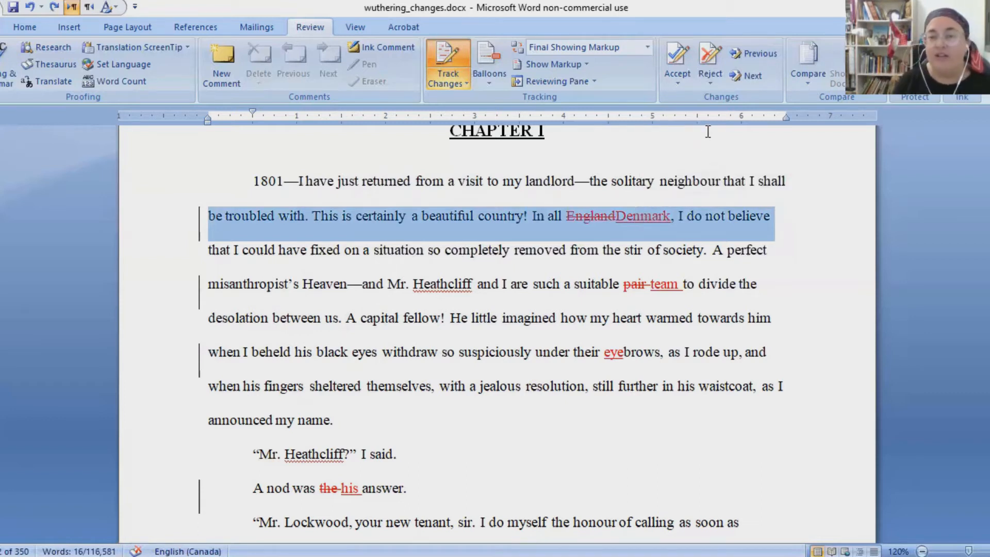
{"action": "left_click", "coordinate": [709, 79]}
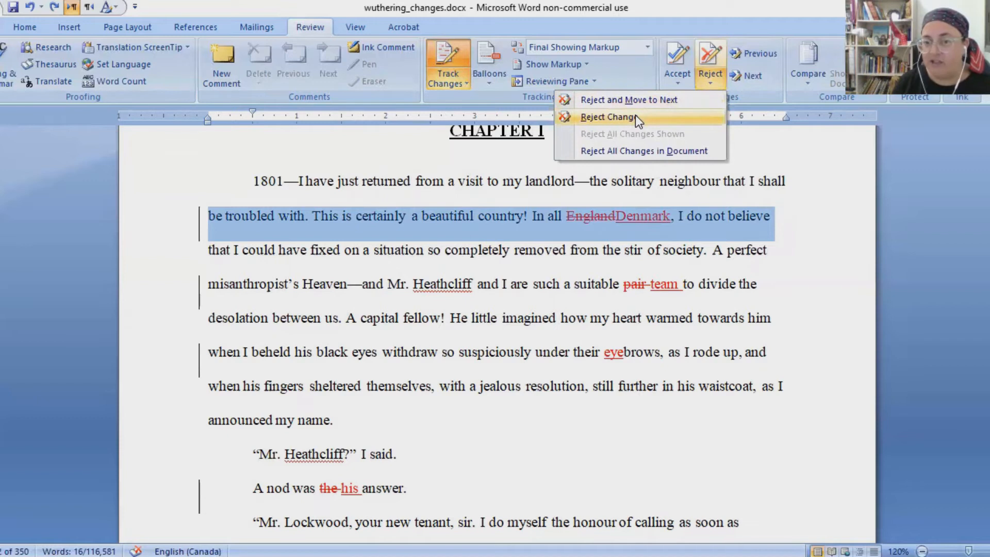
{"action": "left_click", "coordinate": [725, 215]}
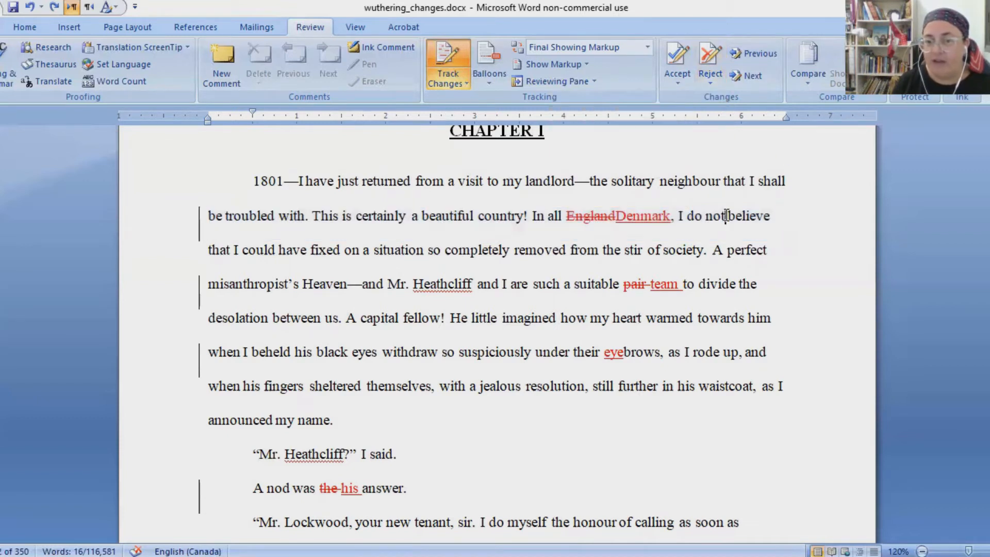
Reject the tracked insertion of Denmark and the tracked deletion of England in the first paragraph.
{"action": "right_click", "coordinate": [645, 219]}
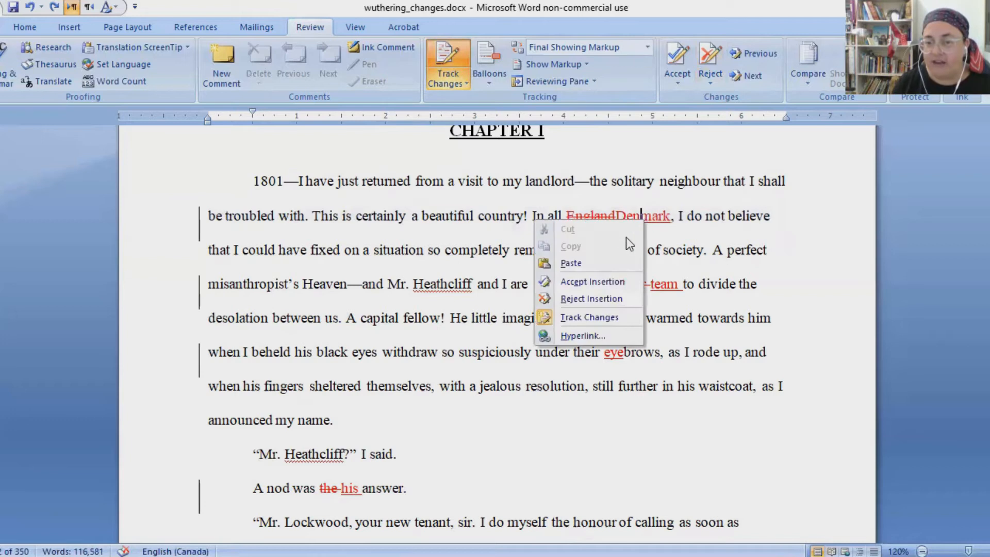
{"action": "left_click", "coordinate": [582, 298]}
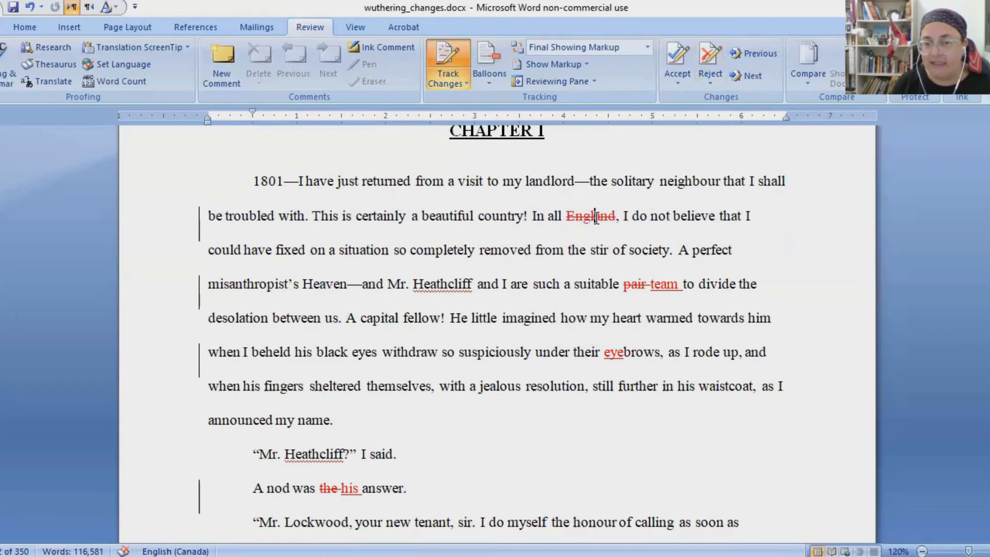
{"action": "right_click", "coordinate": [595, 218]}
{"action": "left_click", "coordinate": [569, 297]}
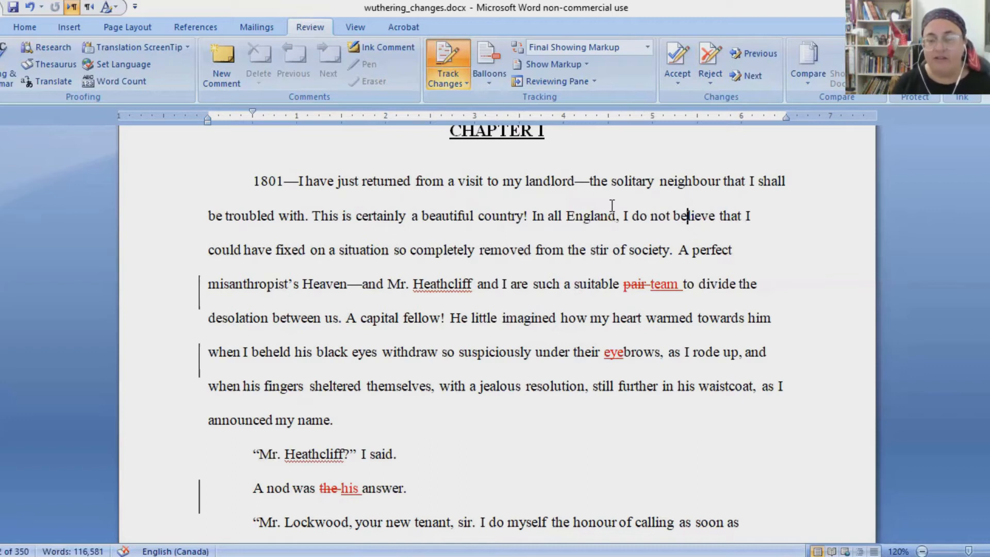
Turn off Track Changes and replace England with Denmark in the first paragraph as an untracked edit.
{"action": "left_click", "coordinate": [453, 76]}
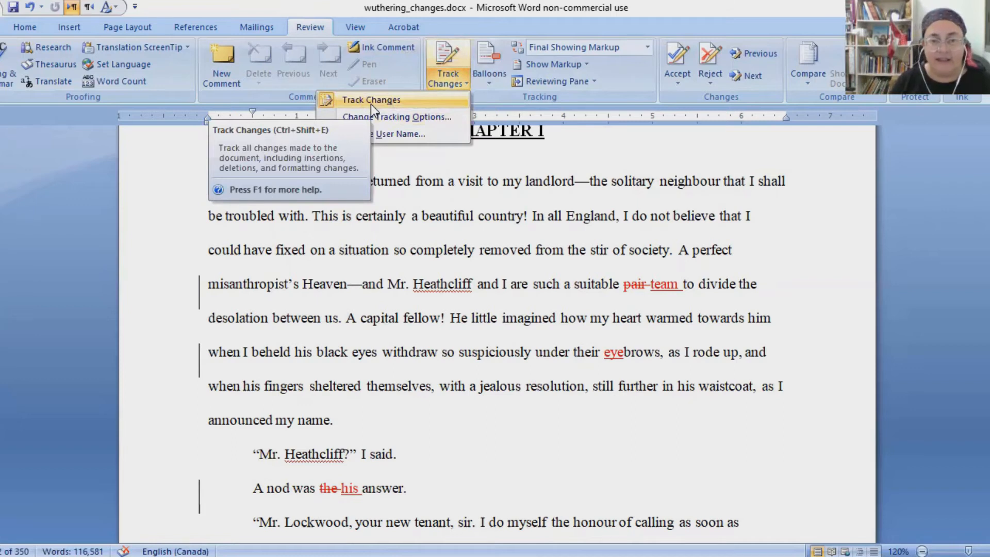
{"action": "left_click", "coordinate": [371, 103]}
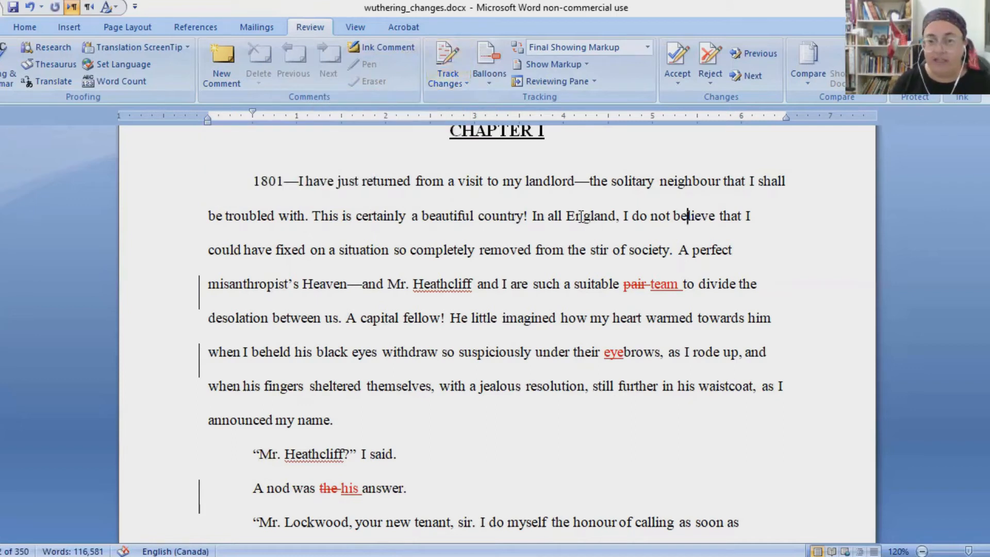
{"action": "double_click", "coordinate": [581, 217]}
{"action": "type", "text": "Denmark"}
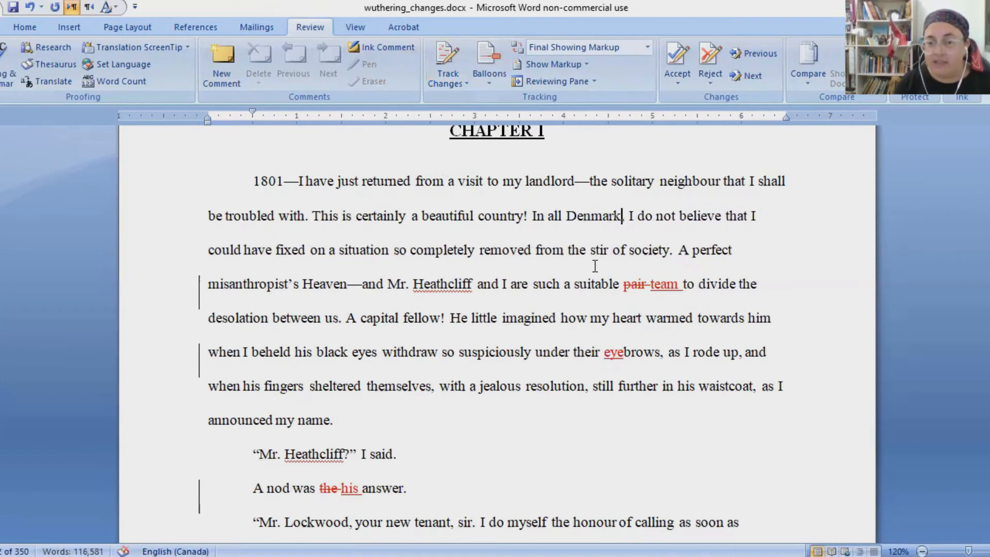
{"action": "left_click", "coordinate": [587, 223]}
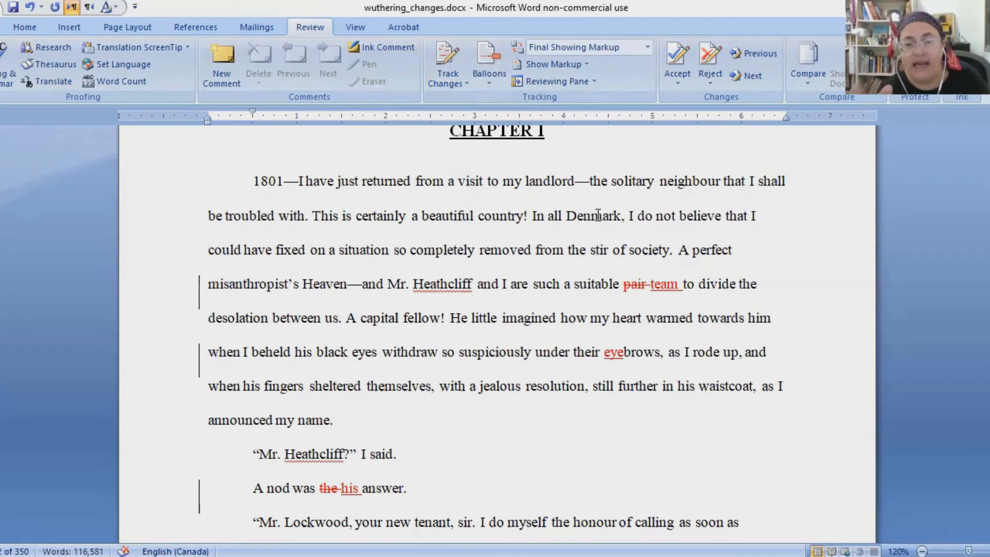
Attach a new comment to the word "waistcoat" in the first paragraph of Chapter I.
{"action": "left_click", "coordinate": [538, 220]}
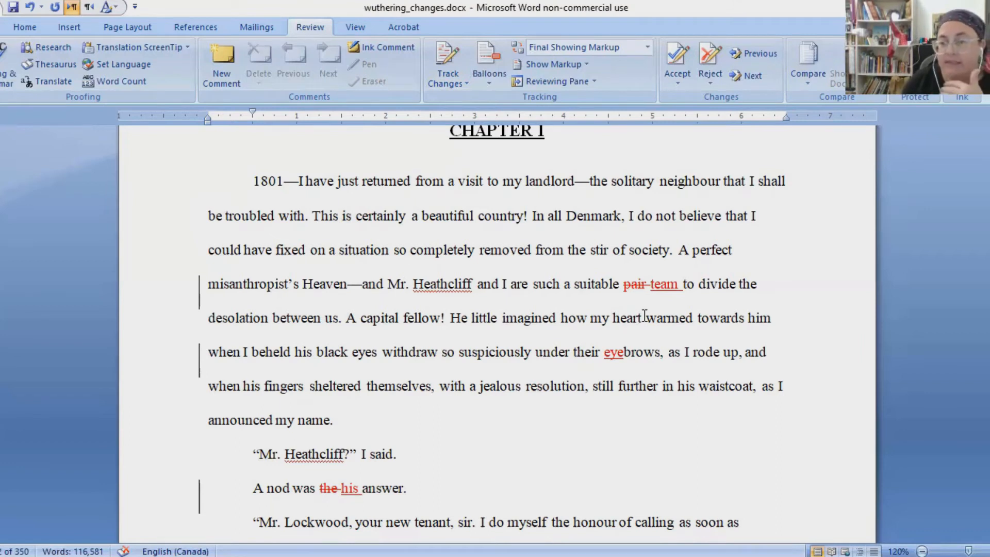
{"action": "double_click", "coordinate": [708, 388]}
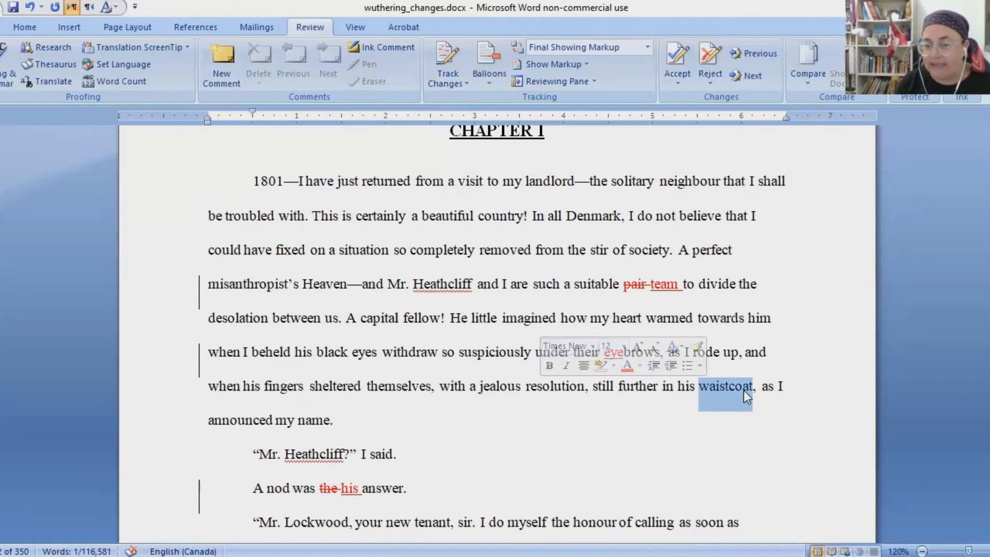
{"action": "left_click", "coordinate": [729, 387]}
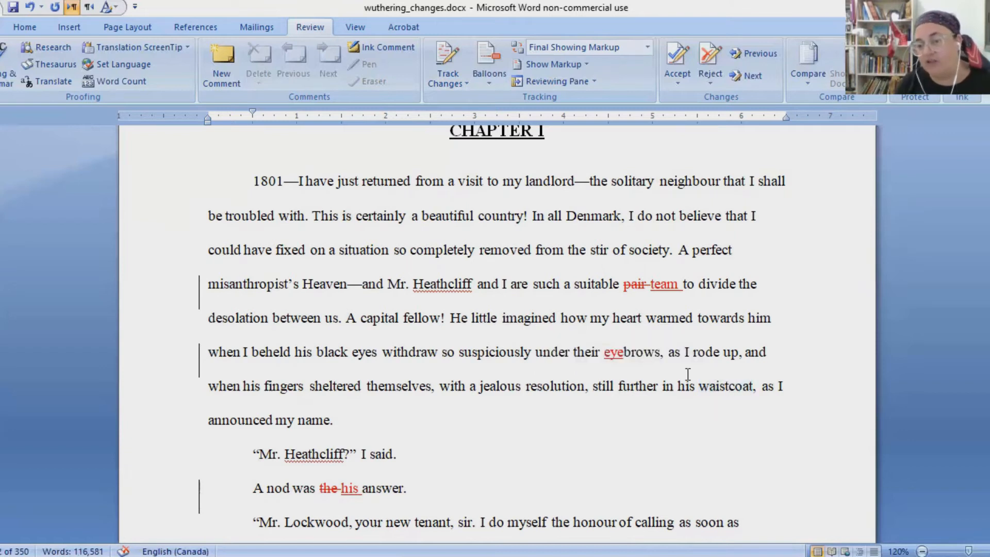
{"action": "double_click", "coordinate": [725, 385]}
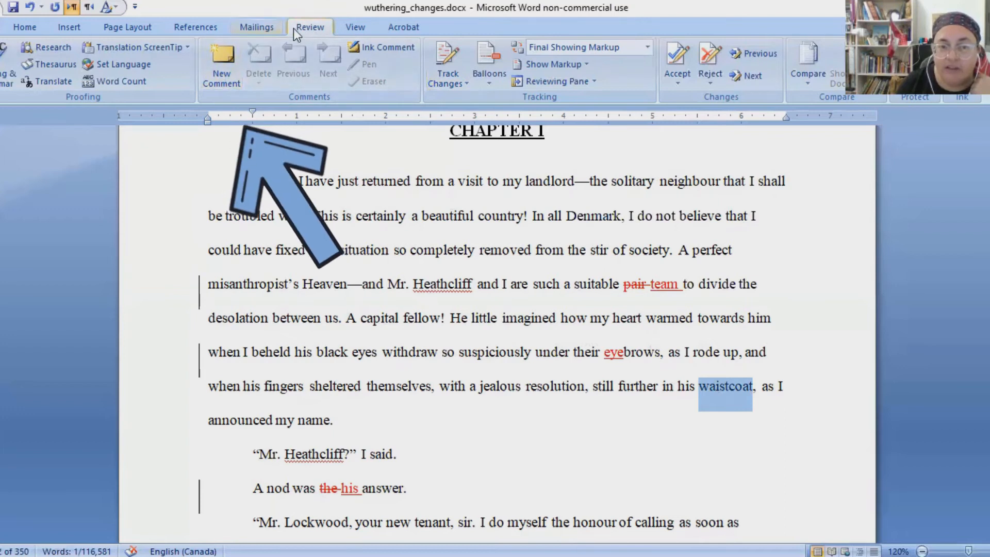
{"action": "left_click", "coordinate": [22, 30]}
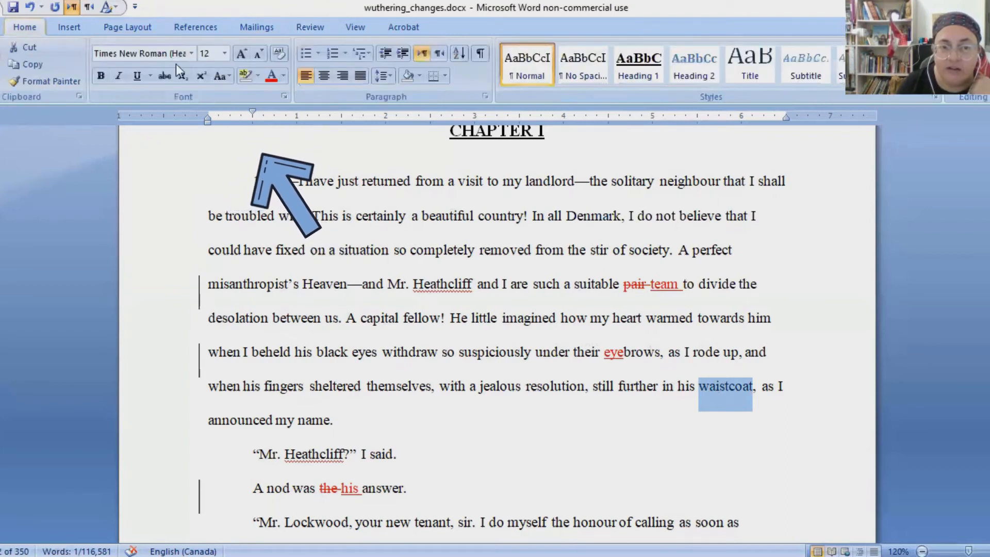
{"action": "left_click", "coordinate": [320, 29]}
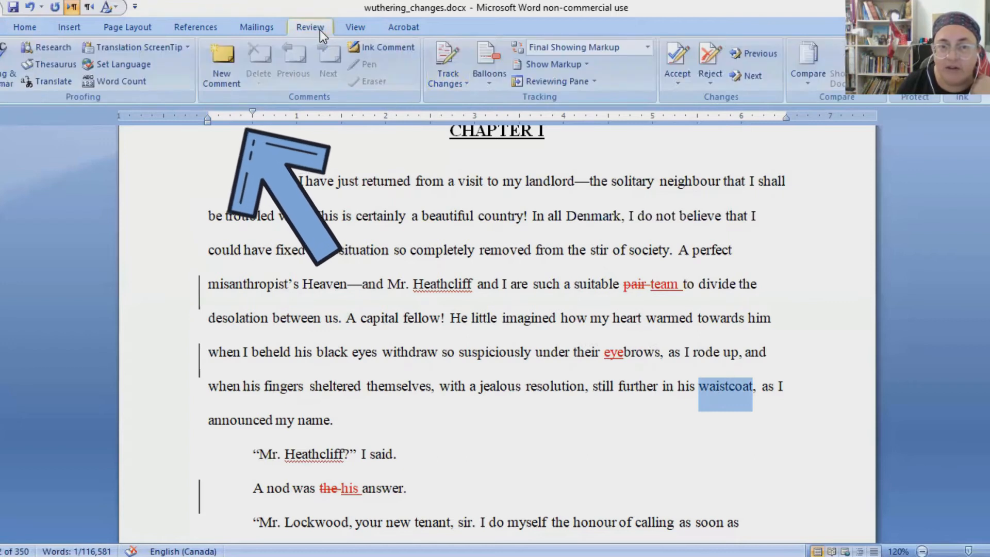
{"action": "left_click", "coordinate": [215, 79]}
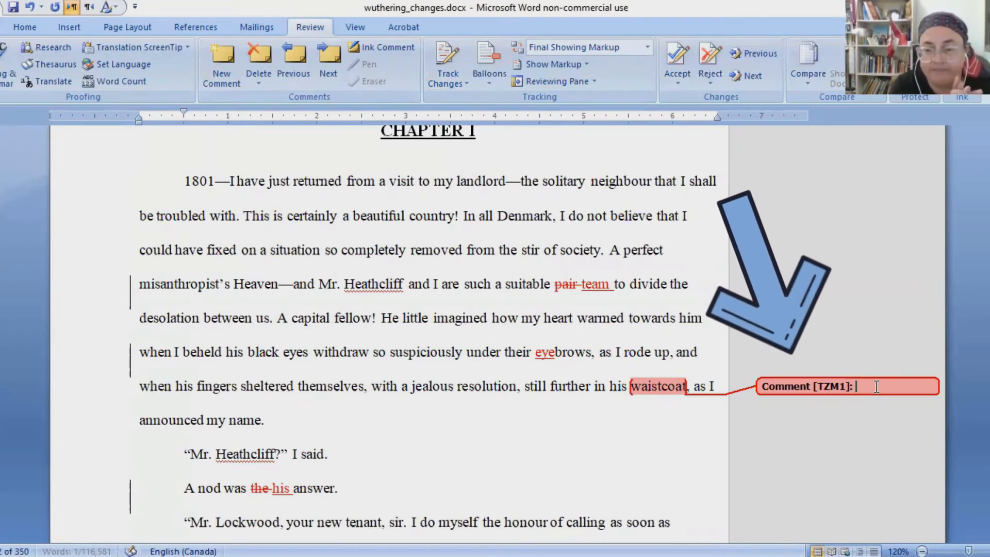
Write "What's a waistcoat?" in the comment, with "I think you should choose a simpler word!" on a second line.
{"action": "type", "text": "What's a waist"}
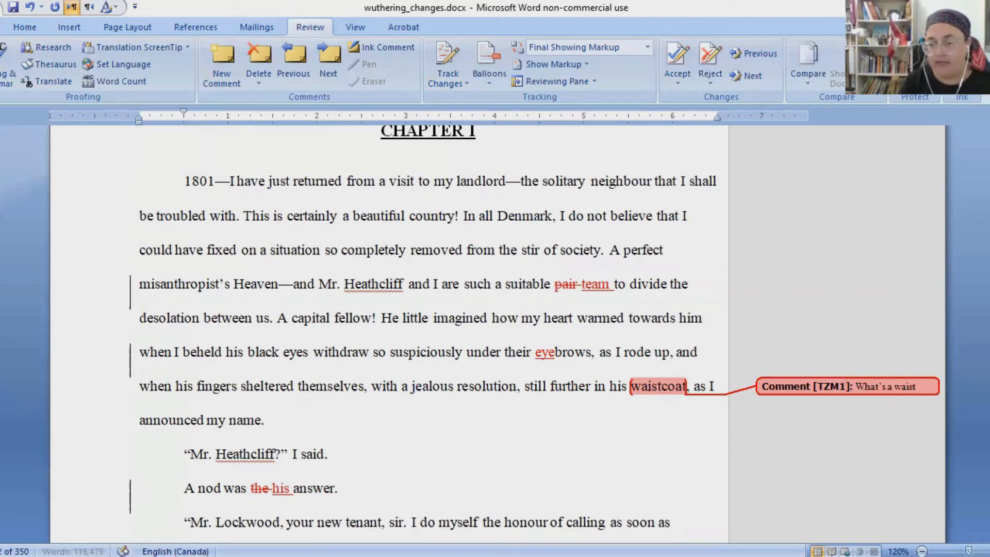
{"action": "type", "text": "coat?"}
{"action": "key", "text": "Return"}
{"action": "type", "text": "I thinjhk"}
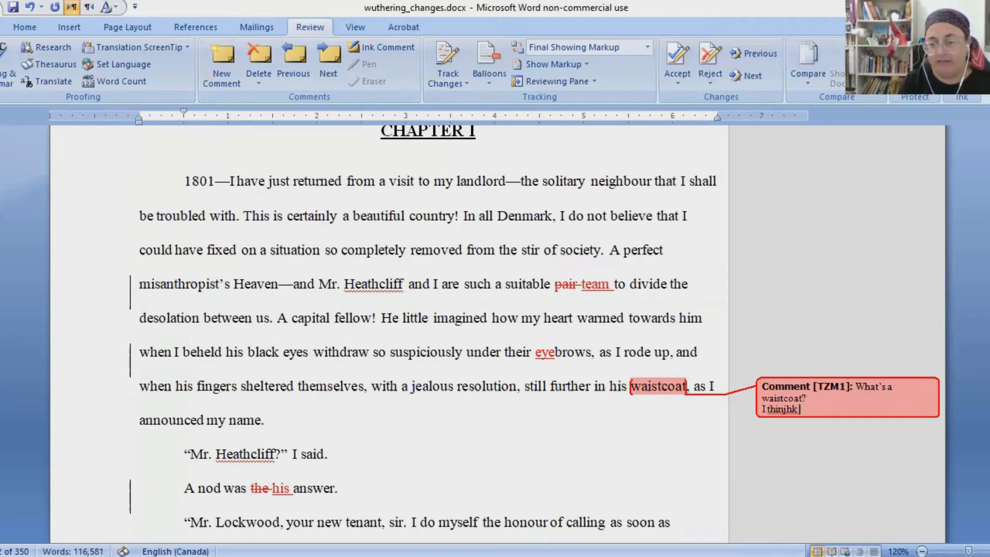
{"action": "key", "text": "BackSpace"}
{"action": "key", "text": "BackSpace"}
{"action": "key", "text": "BackSpace"}
{"action": "type", "text": "k you sho"}
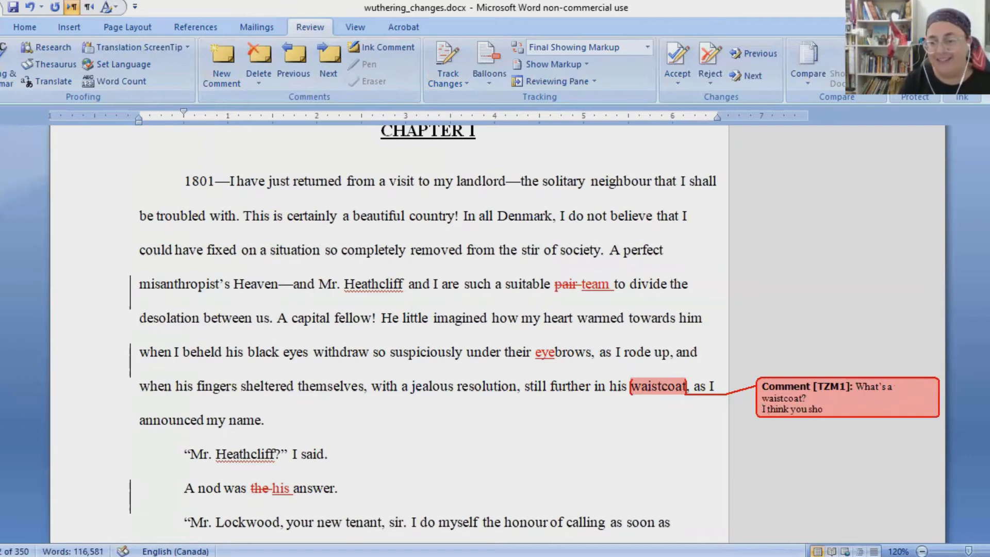
{"action": "type", "text": "uld choose a simp"}
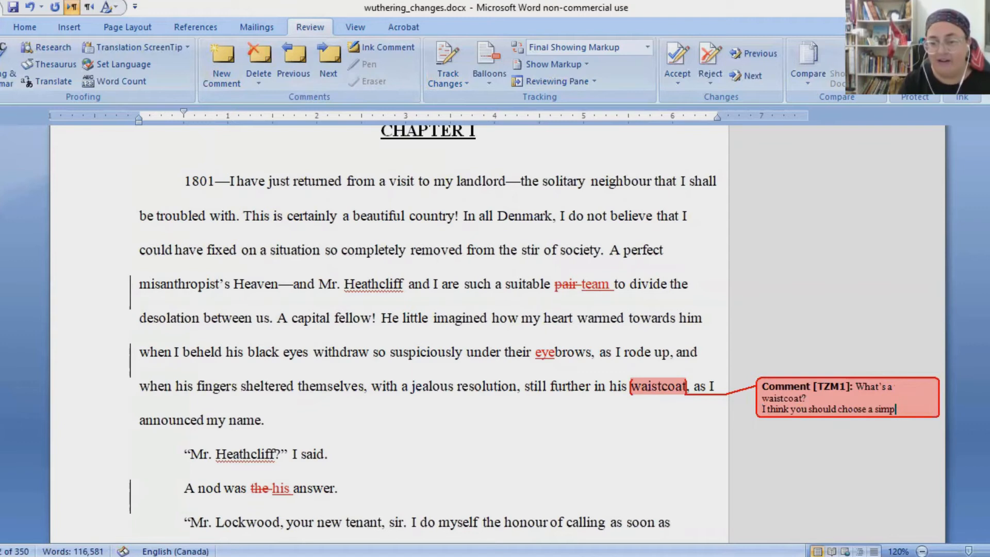
{"action": "type", "text": "ler word"}
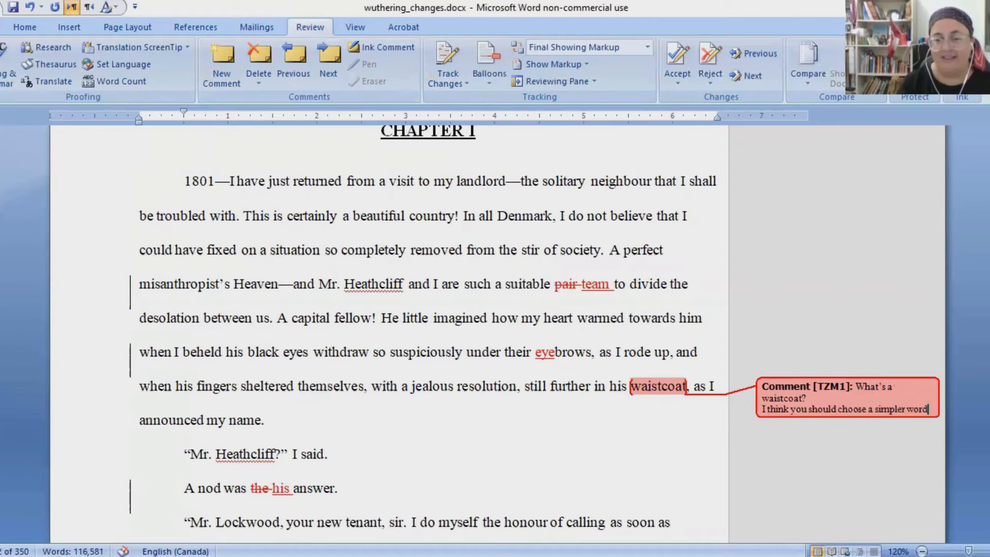
{"action": "type", "text": "!"}
{"action": "left_click", "coordinate": [440, 355]}
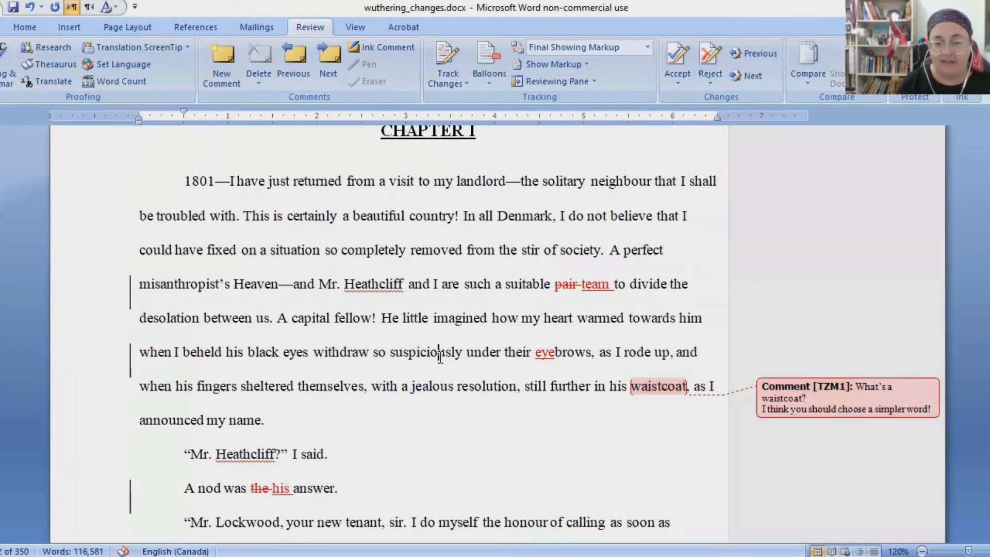
Save the manuscript with the comment on "waistcoat".
{"action": "scroll", "coordinate": [440, 355], "scroll_direction": "down", "scroll_amount": 5}
{"action": "scroll", "coordinate": [428, 228], "scroll_direction": "up", "scroll_amount": 4}
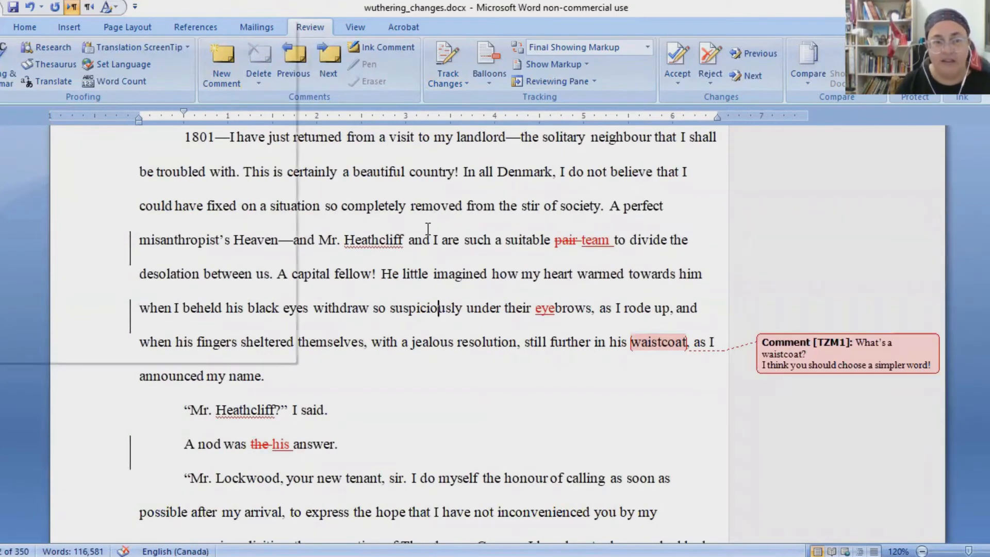
{"action": "left_click", "coordinate": [13, 7]}
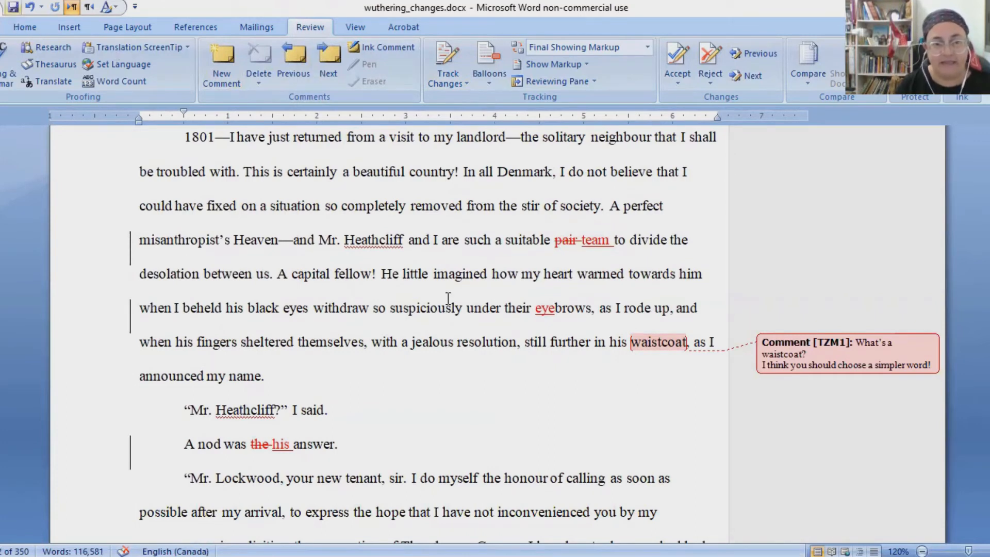
Add a comment reading "US/UK spelling?" to the word "honour" in Mr. Lockwood's introduction.
{"action": "scroll", "coordinate": [446, 291], "scroll_direction": "down", "scroll_amount": 3}
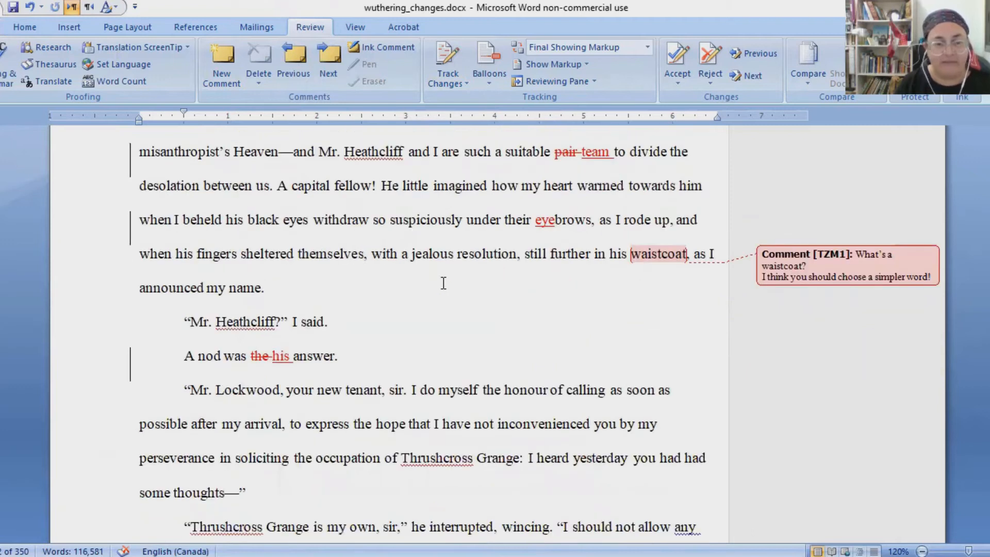
{"action": "scroll", "coordinate": [444, 284], "scroll_direction": "down", "scroll_amount": 3}
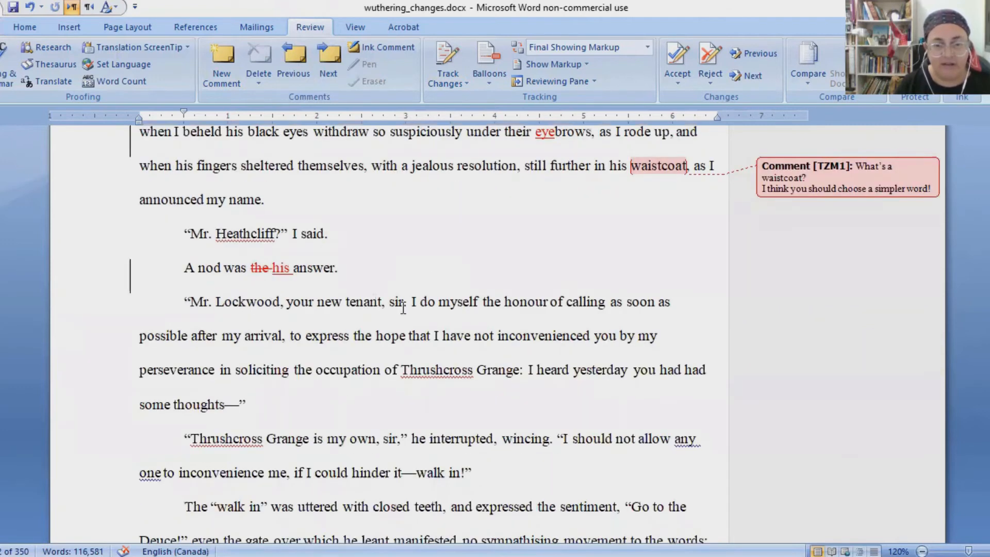
{"action": "double_click", "coordinate": [532, 304]}
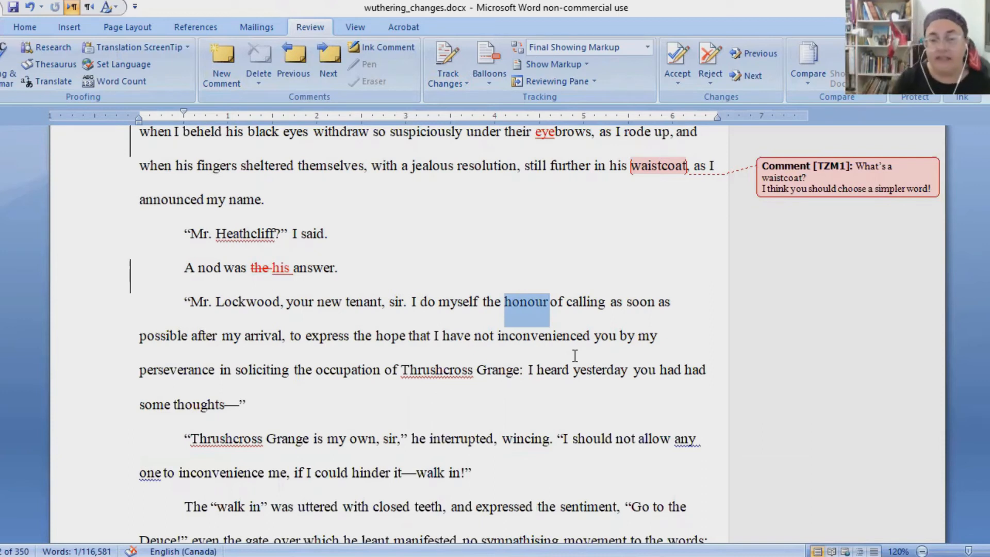
{"action": "key", "text": "ctrl+alt+m"}
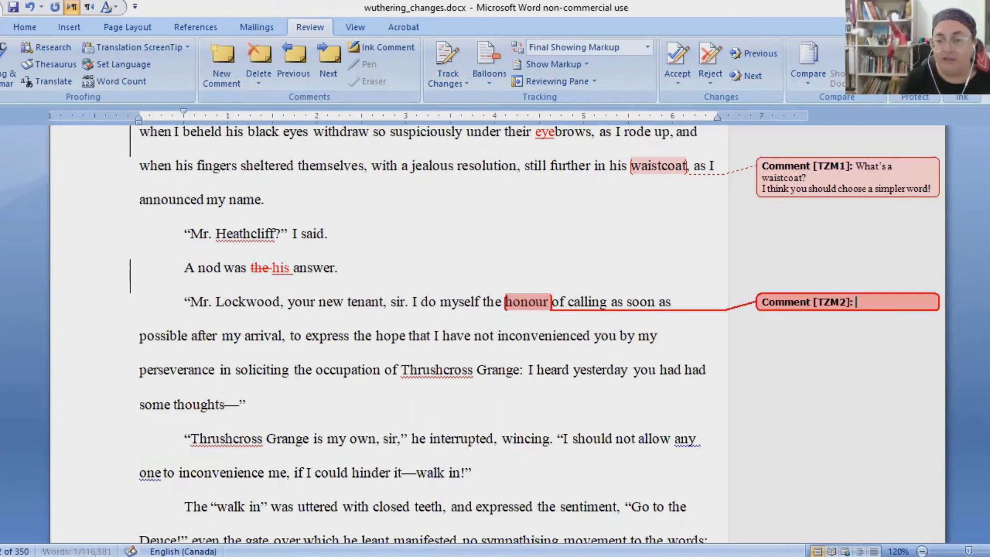
{"action": "type", "text": "Us/UK"}
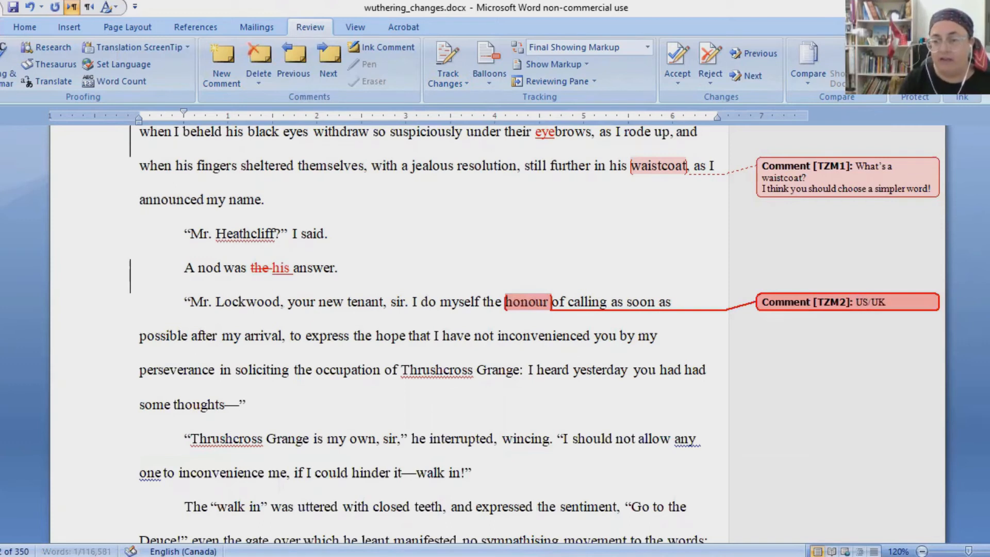
{"action": "type", "text": "? spelling"}
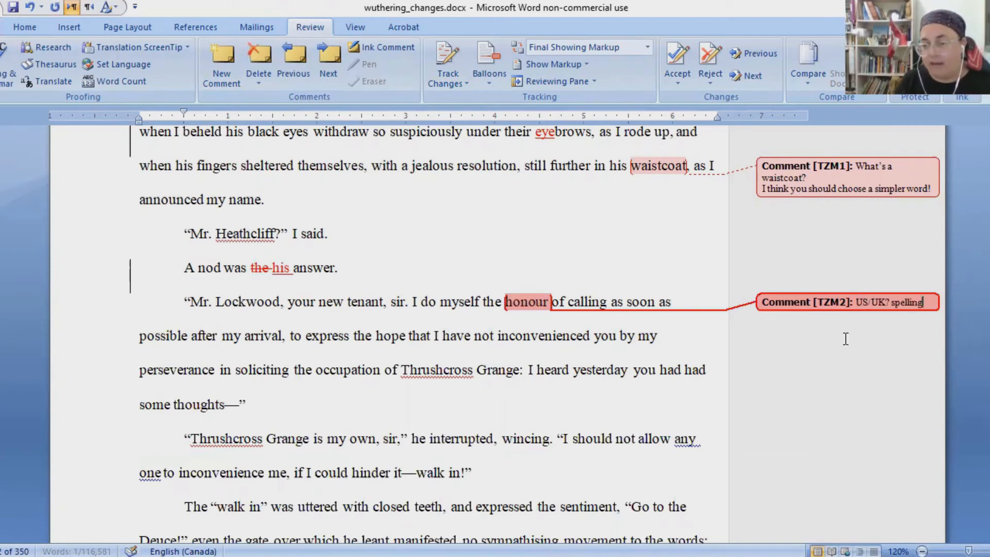
{"action": "left_click", "coordinate": [891, 302]}
{"action": "key", "text": "BackSpace"}
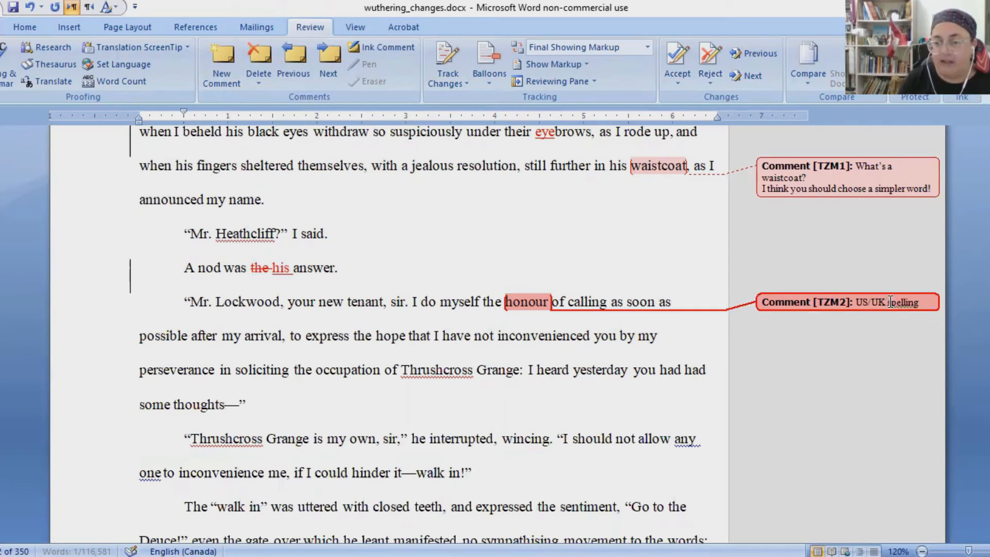
{"action": "key", "text": "End"}
{"action": "type", "text": "?"}
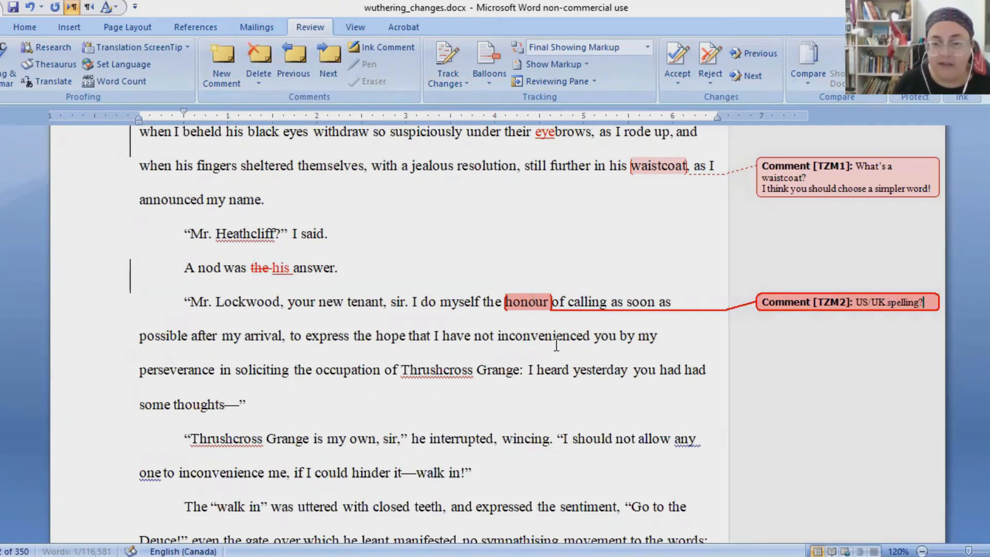
{"action": "left_click", "coordinate": [537, 301]}
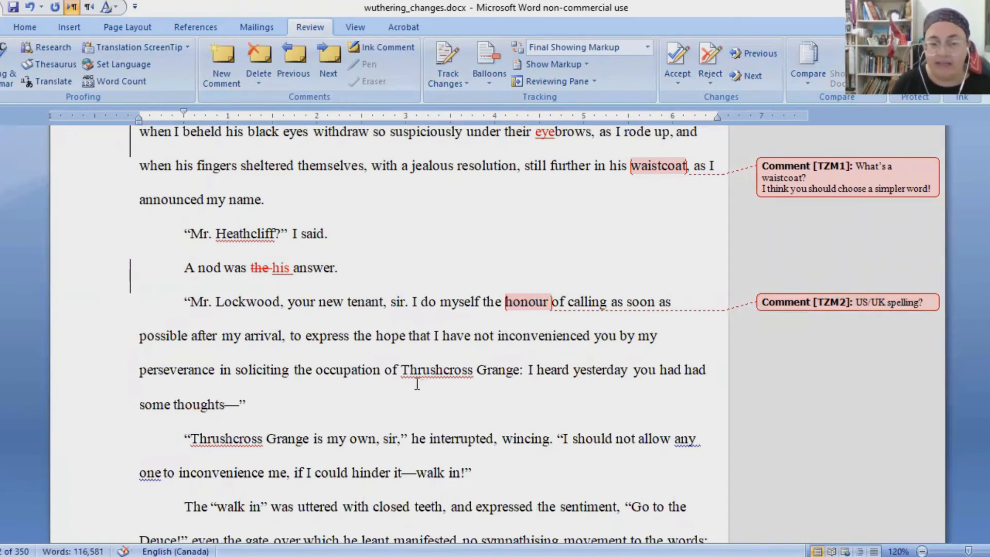
Select the phrase "Thrushcross Grange" in Mr. Lockwood's speech.
{"action": "double_click", "coordinate": [481, 363]}
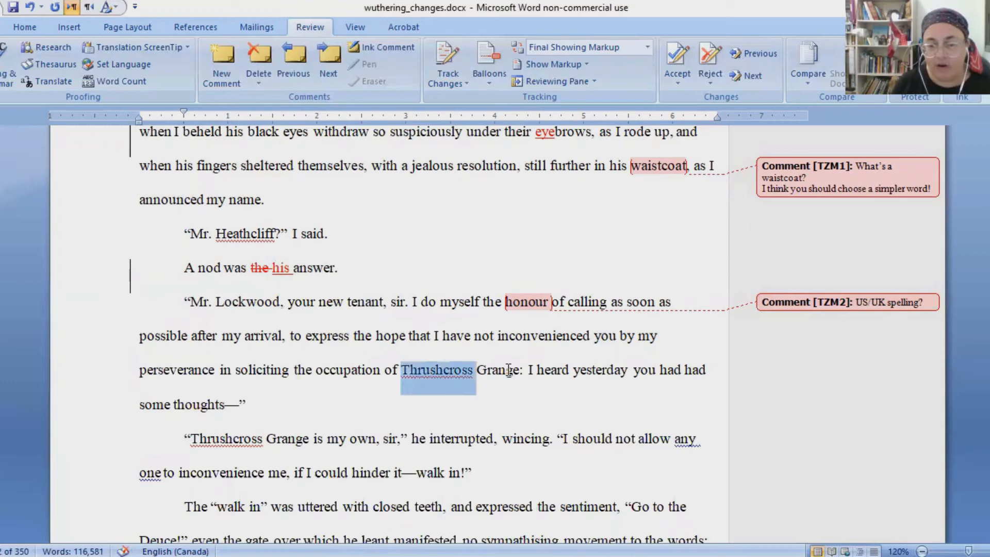
{"action": "left_click_drag", "start_coordinate": [508, 369], "coordinate": [511, 370]}
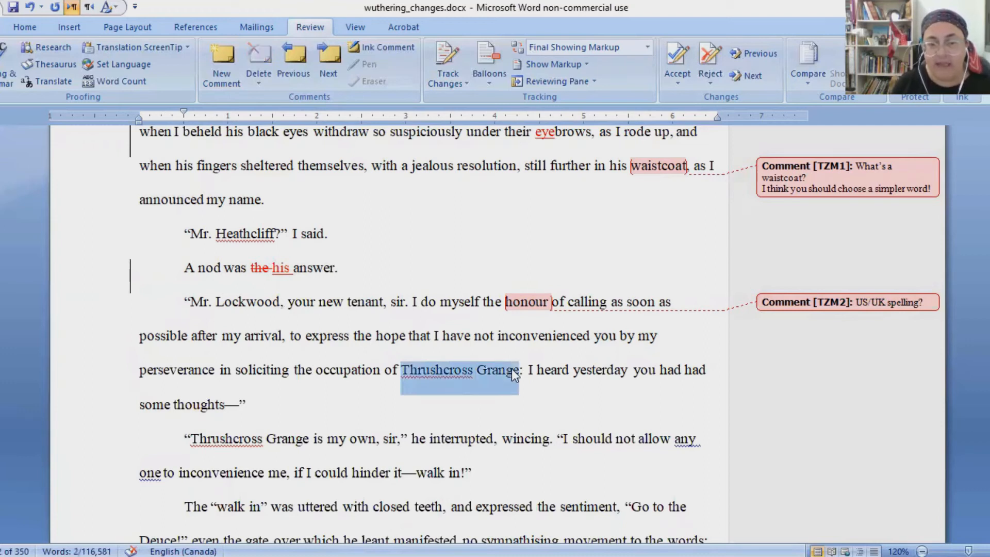
{"action": "scroll", "coordinate": [428, 364], "scroll_direction": "down", "scroll_amount": 3}
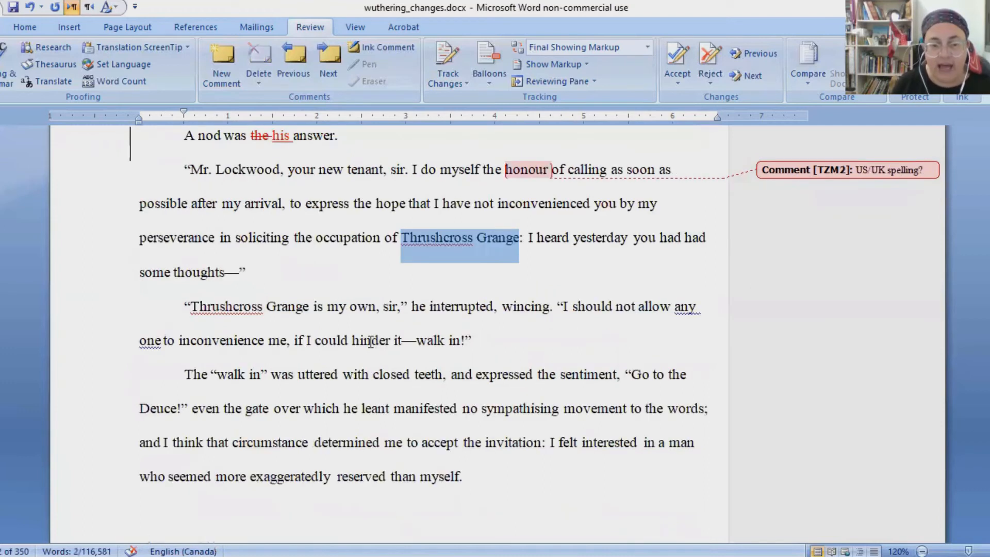
Comment on the whole paragraph beginning "Thrushcross Grange is my own, sir" with "This dialogue feels somewhat forced!".
{"action": "left_click", "coordinate": [371, 341]}
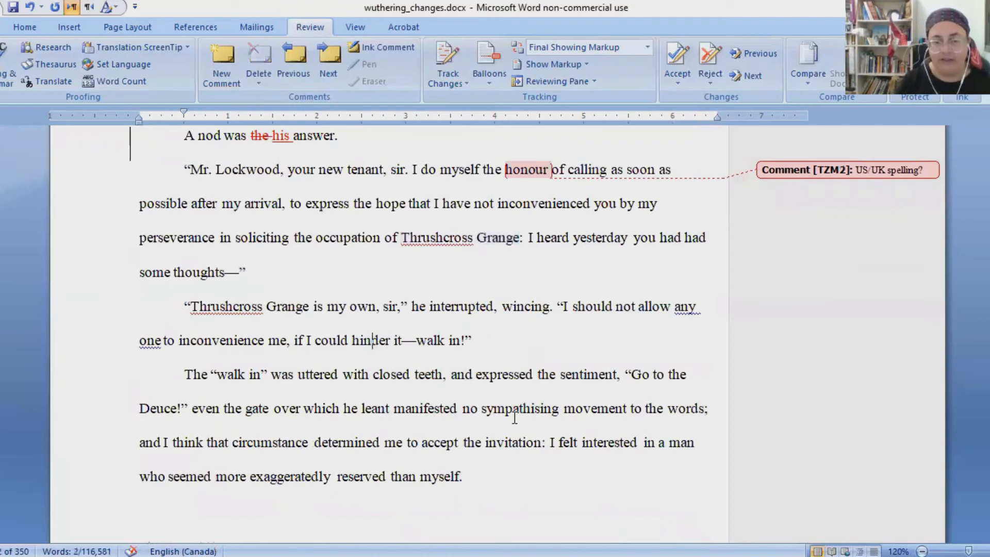
{"action": "key", "text": "F8"}
{"action": "key", "text": "F8"}
{"action": "key", "text": "F8"}
{"action": "key", "text": "F8"}
{"action": "key", "text": "ctrl+alt+m"}
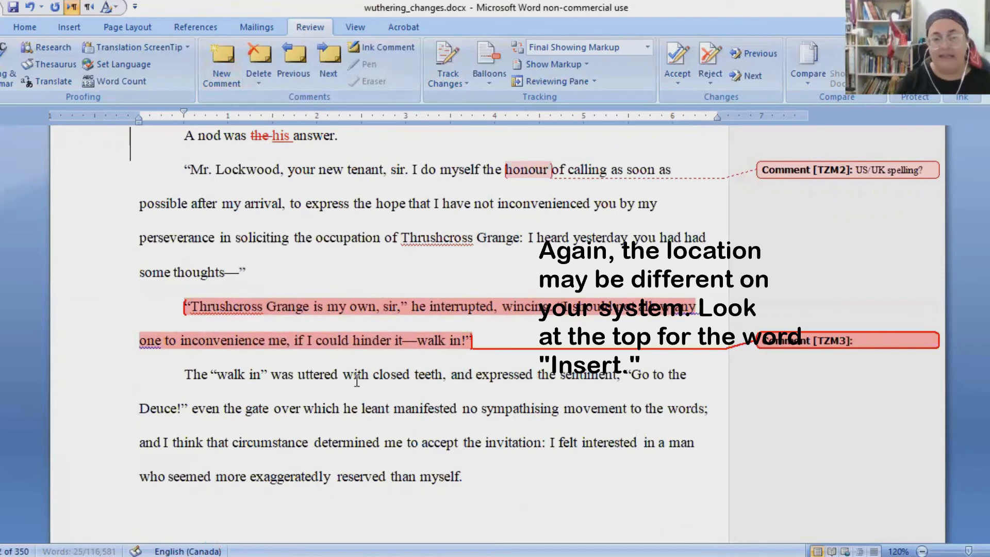
{"action": "type", "text": "This dialogue feels"}
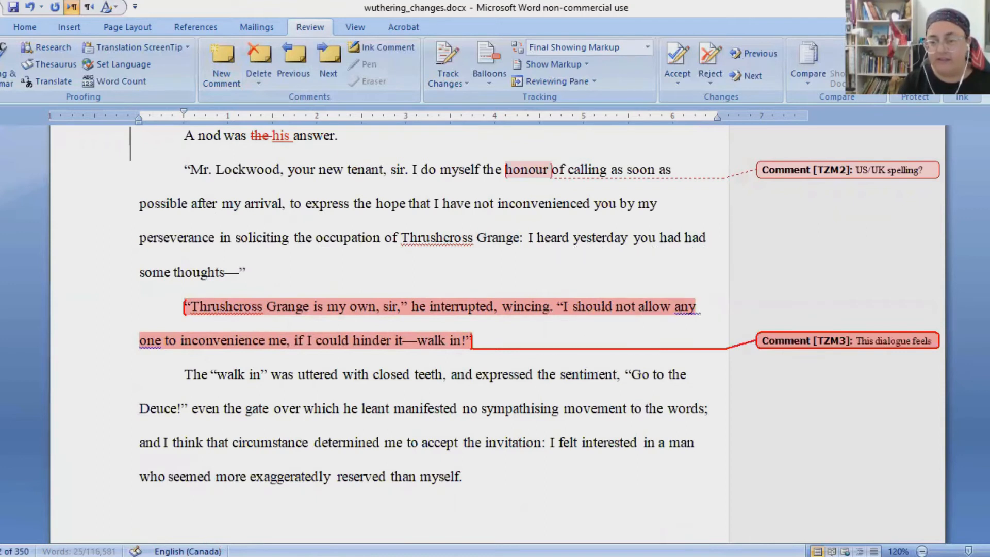
{"action": "type", "text": " somewhat forced!"}
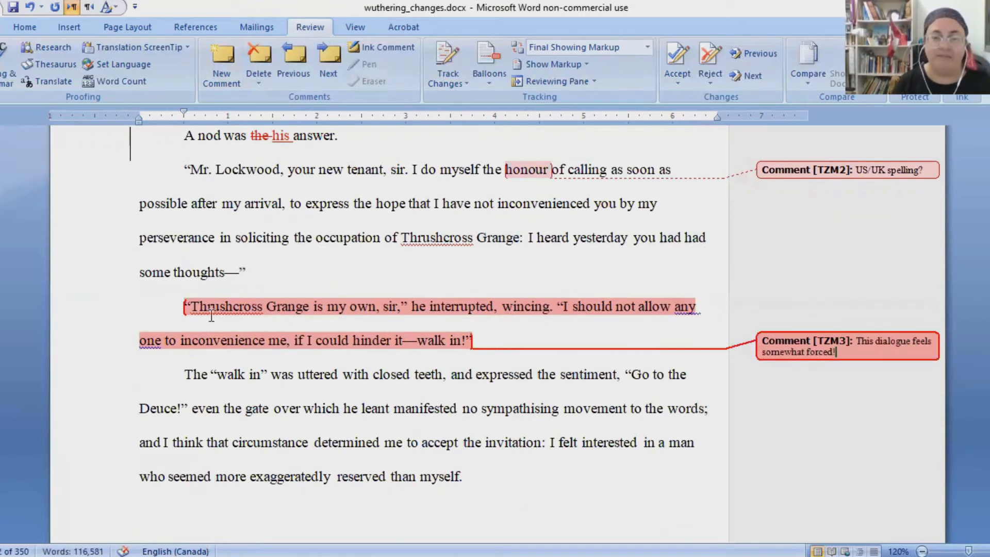
{"action": "left_click", "coordinate": [471, 233]}
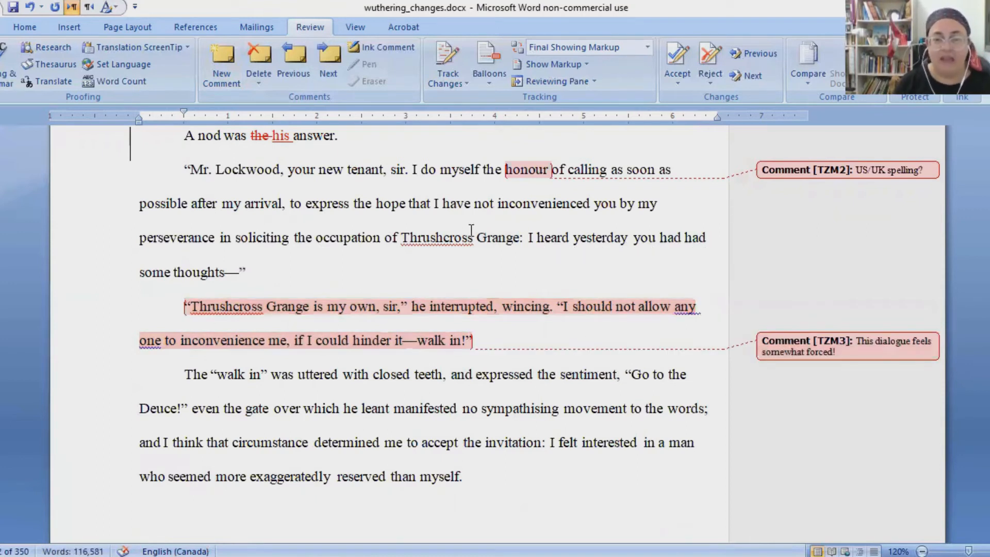
Save the manuscript again with the comments on "honour" and the Thrushcross Grange dialogue included.
{"action": "scroll", "coordinate": [480, 240], "scroll_direction": "up", "scroll_amount": 3}
{"action": "scroll", "coordinate": [480, 240], "scroll_direction": "up", "scroll_amount": 3}
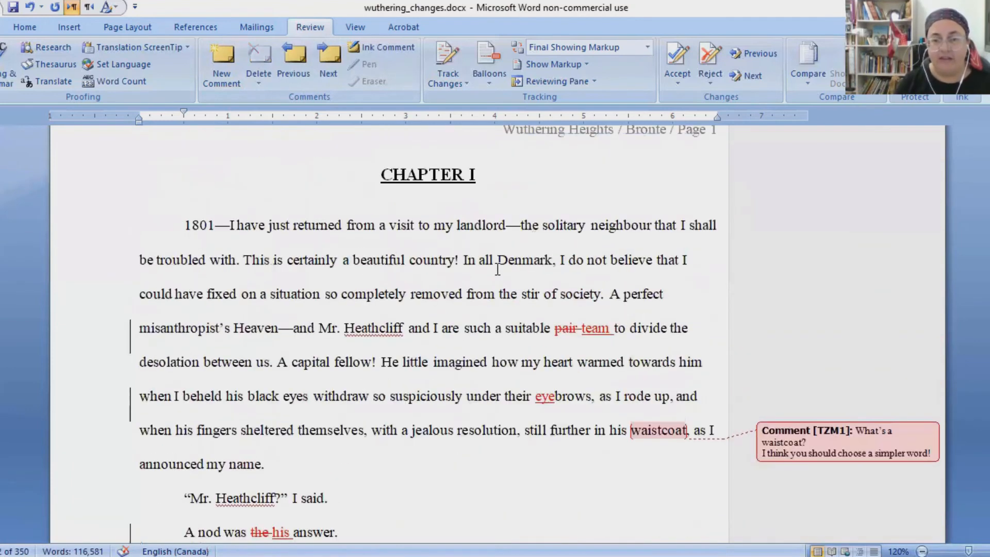
{"action": "left_click", "coordinate": [9, 8]}
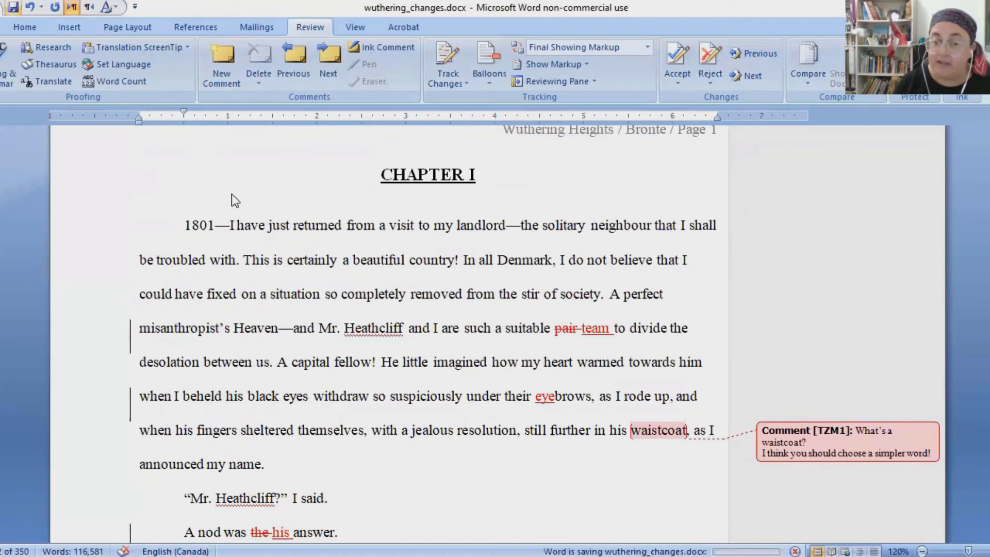
{"action": "scroll", "coordinate": [442, 311], "scroll_direction": "down", "scroll_amount": 2}
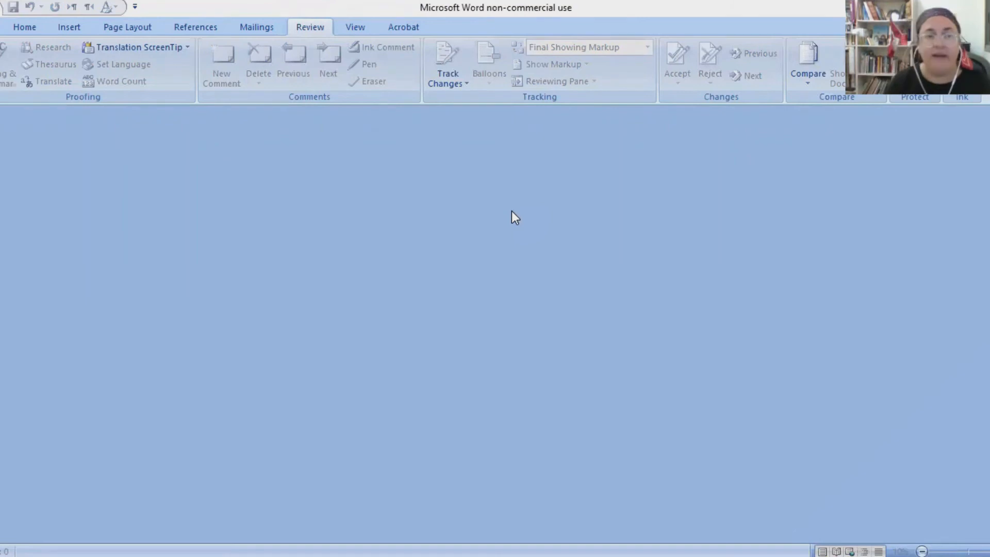
Open the recent document wuthering_changes.docx and go to the edited opening paragraph of Chapter I.
{"action": "left_click", "coordinate": [33, 30]}
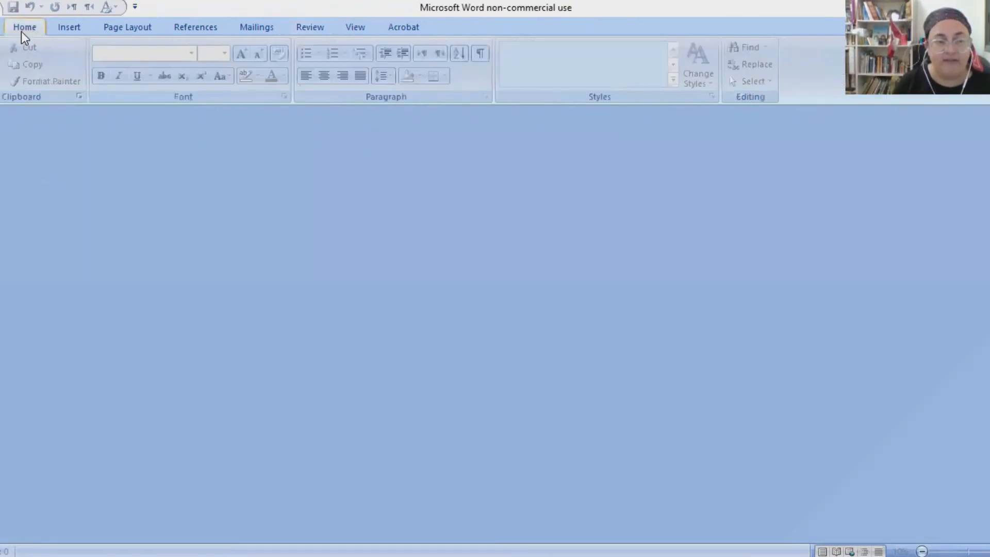
{"action": "left_click", "coordinate": [1, 11]}
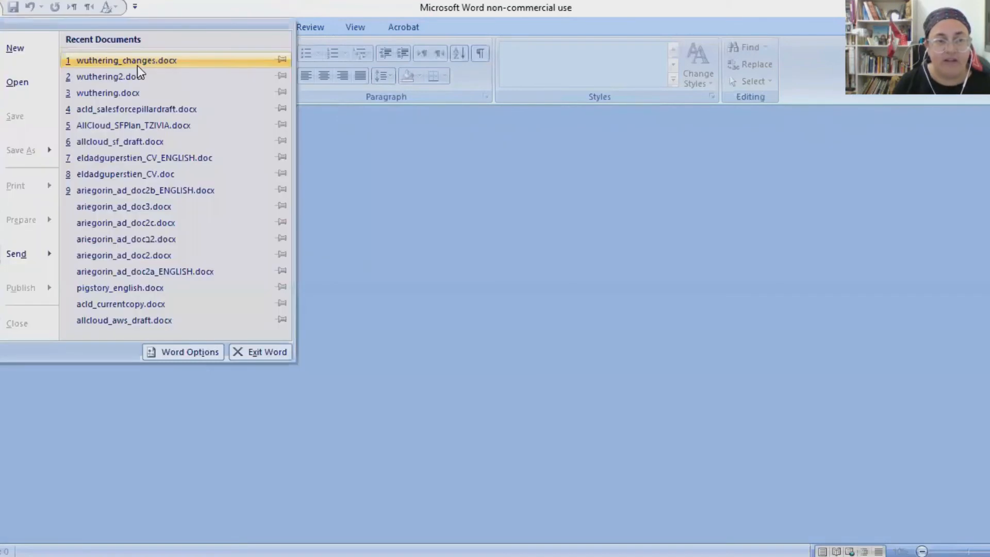
{"action": "left_click", "coordinate": [138, 61]}
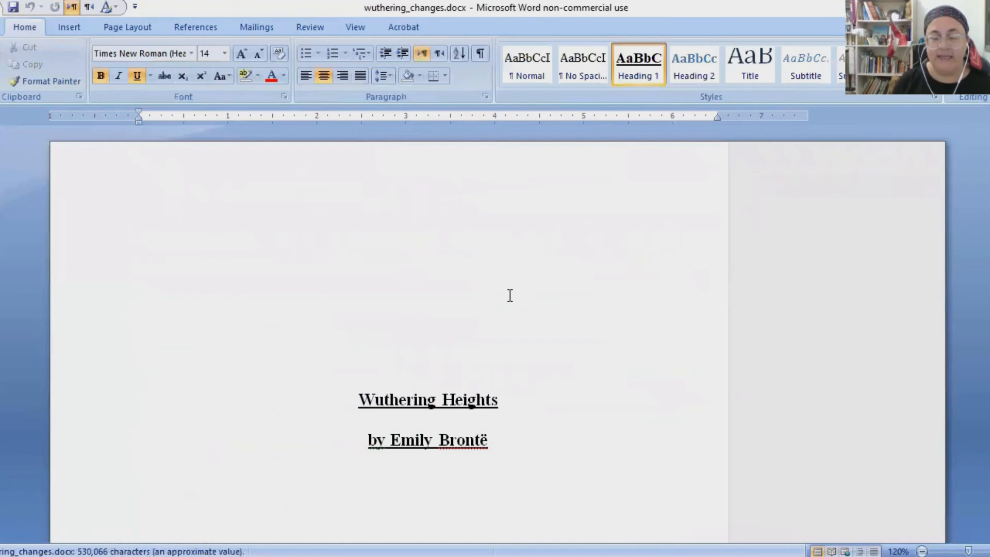
{"action": "scroll", "coordinate": [512, 296], "scroll_direction": "down", "scroll_amount": 10}
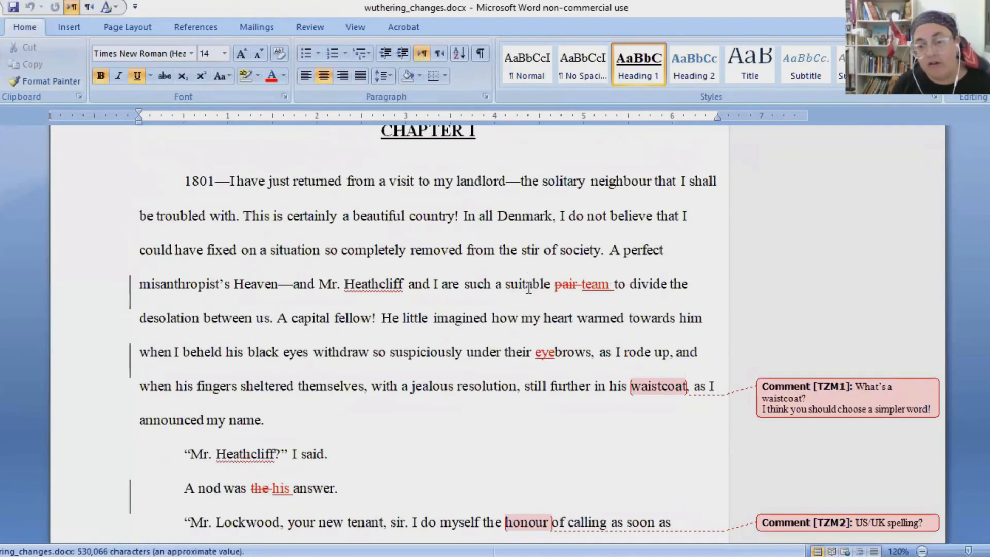
Accept the tracked replacement of "pair" with "team" by selecting its line in the first paragraph of Chapter I.
{"action": "left_click", "coordinate": [538, 283]}
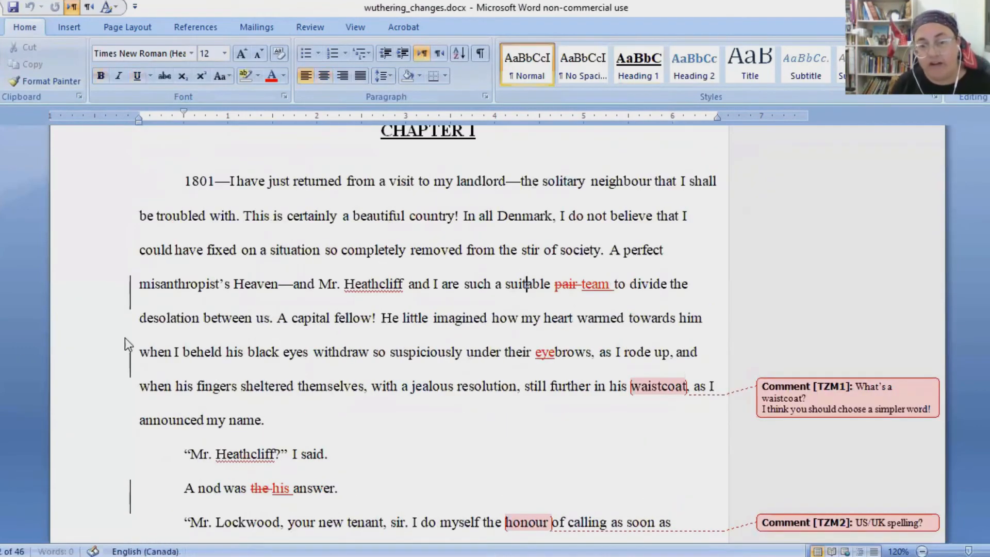
{"action": "left_click", "coordinate": [113, 293]}
{"action": "left_click", "coordinate": [296, 31]}
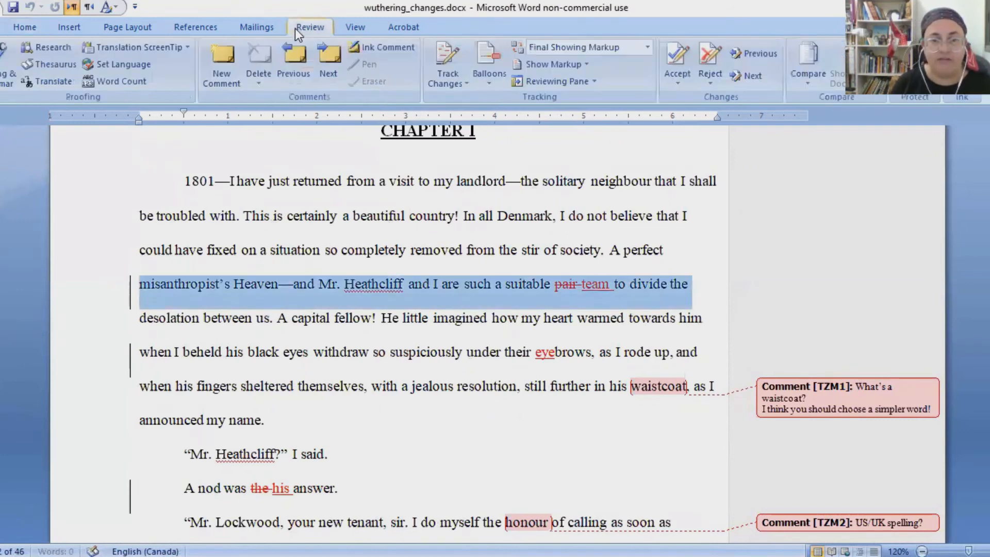
{"action": "left_click", "coordinate": [679, 75]}
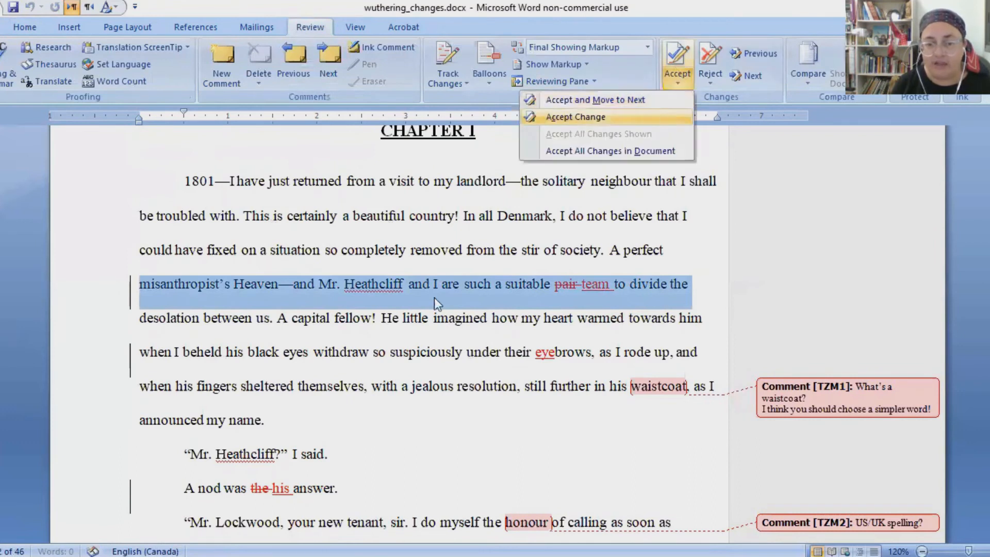
{"action": "left_click", "coordinate": [664, 116]}
Select the whole opening paragraph of Chapter I and accept its remaining tracked insertion of "eye" in "eyebrows".
{"action": "triple_click", "coordinate": [281, 338]}
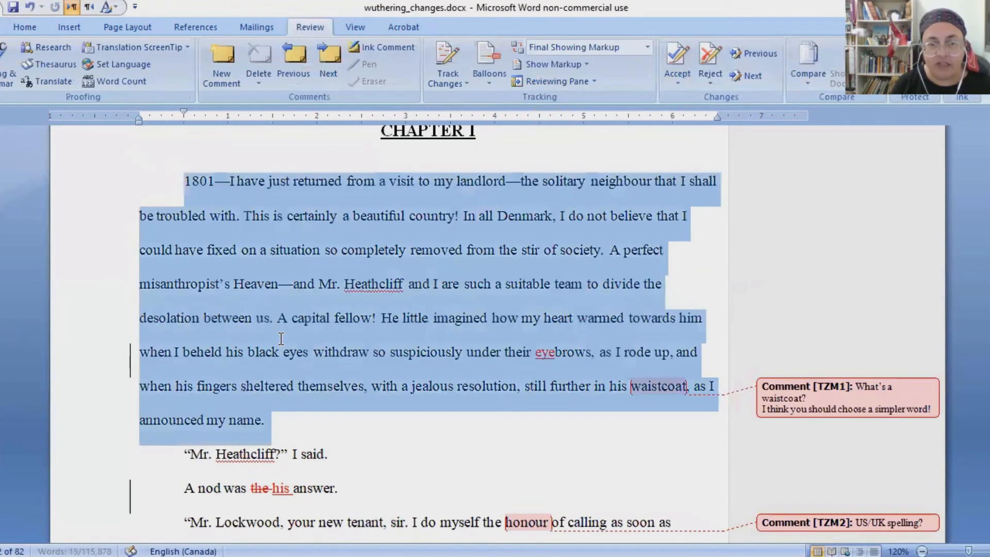
{"action": "left_click", "coordinate": [686, 86]}
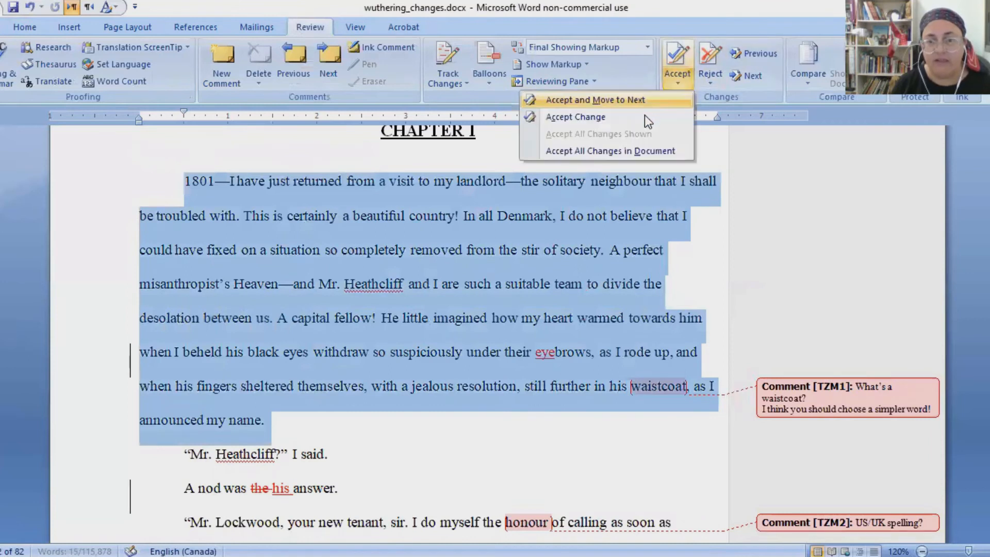
{"action": "left_click", "coordinate": [645, 117]}
Reply to the "waistcoat" comment with "I like this word, I'm not planning on changing it, but thanks for the suggestion.".
{"action": "scroll", "coordinate": [903, 263], "scroll_direction": "down", "scroll_amount": 2}
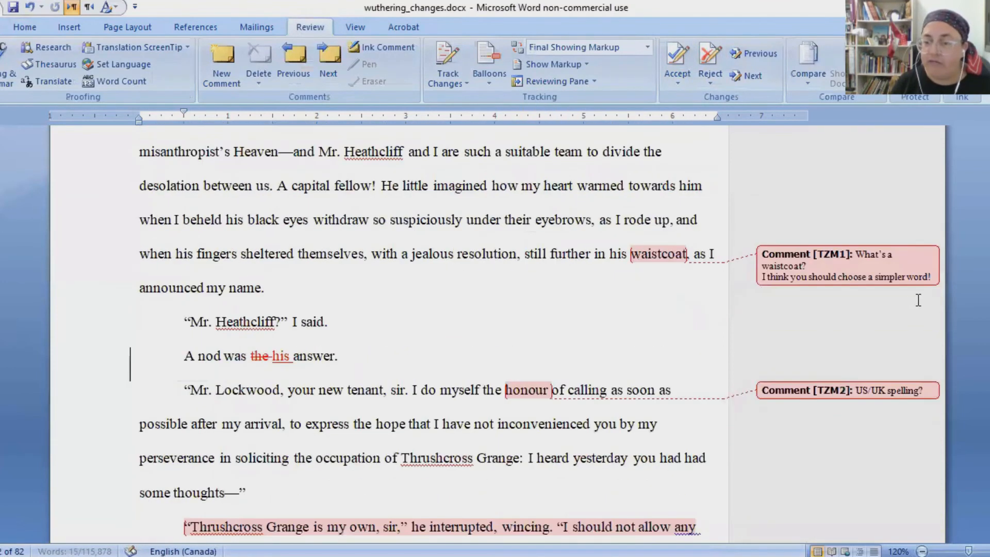
{"action": "left_click", "coordinate": [903, 263]}
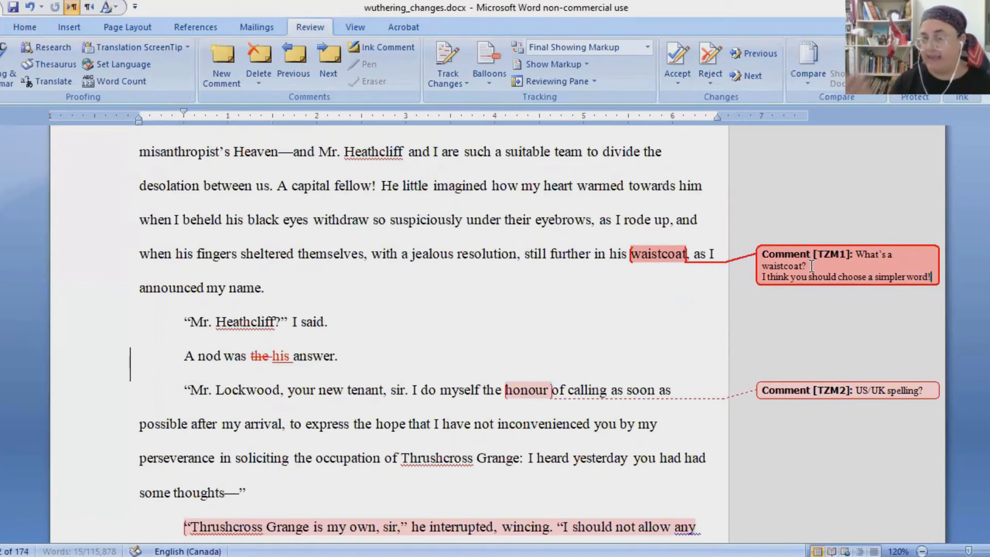
{"action": "left_click", "coordinate": [673, 202]}
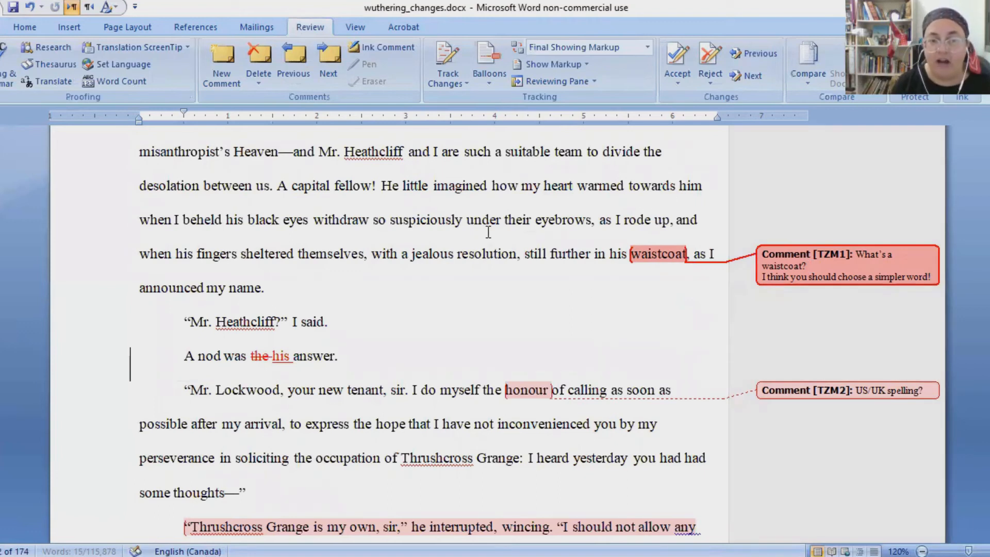
{"action": "left_click", "coordinate": [232, 74]}
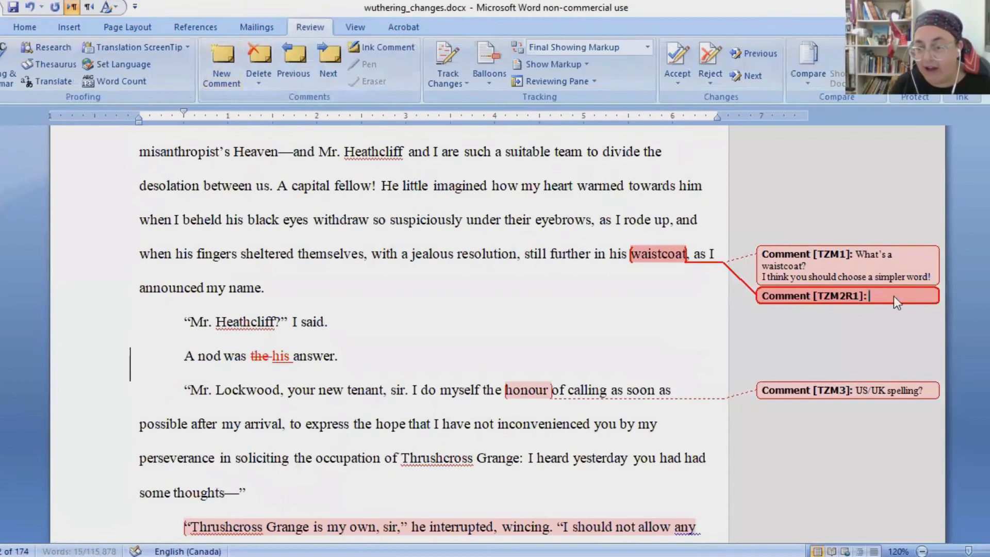
{"action": "type", "text": "I like this word, I"}
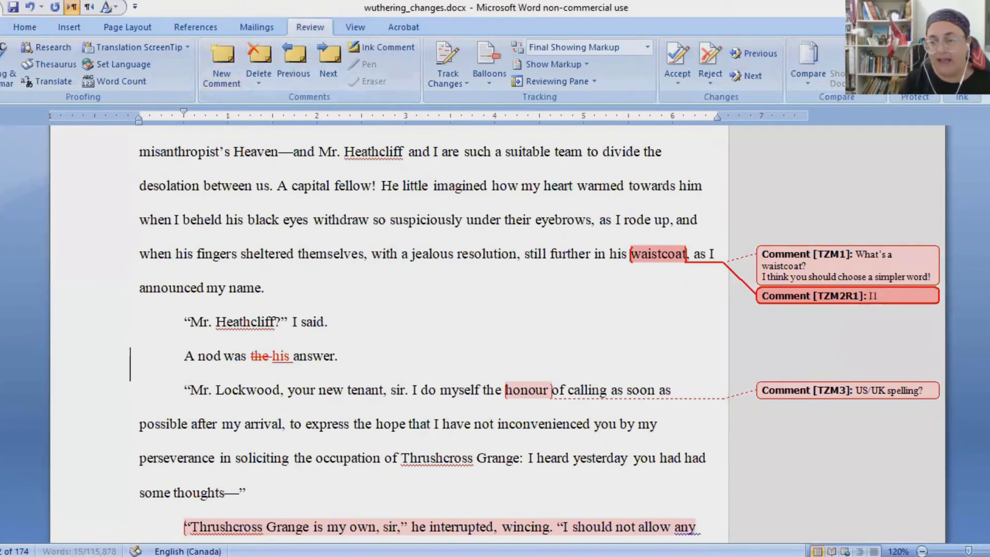
{"action": "type", "text": "'m not planning on chang"}
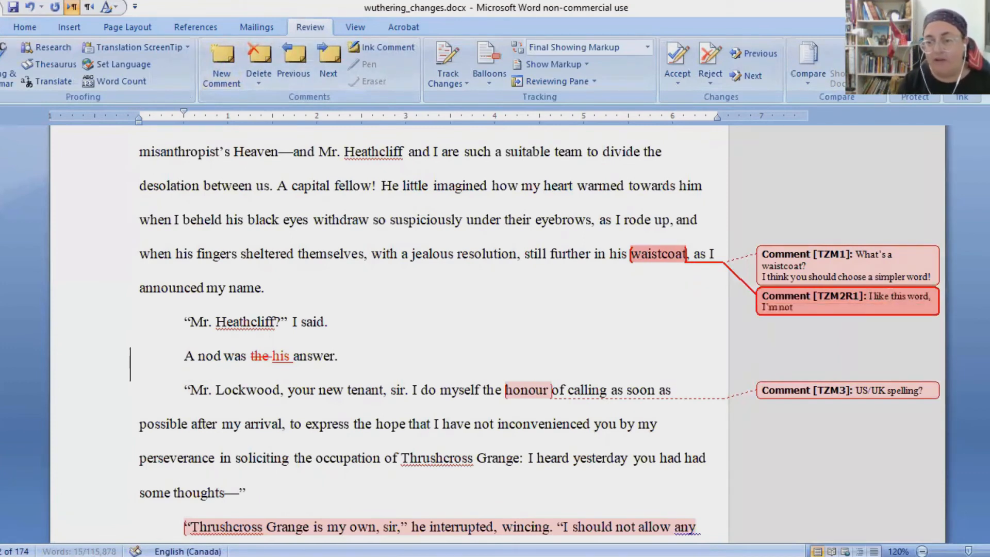
{"action": "type", "text": "ing it, but thanks for the suggestion."}
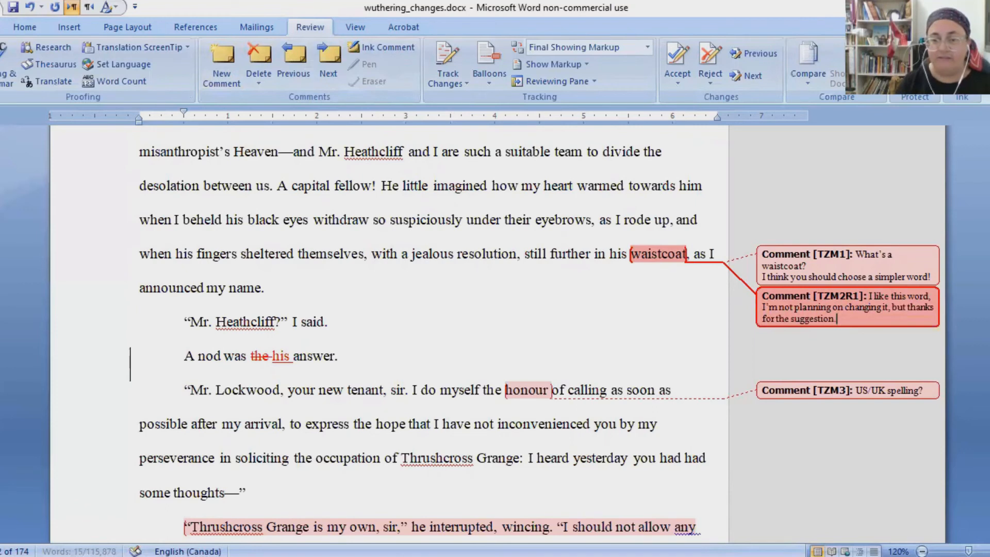
{"action": "left_click", "coordinate": [632, 384]}
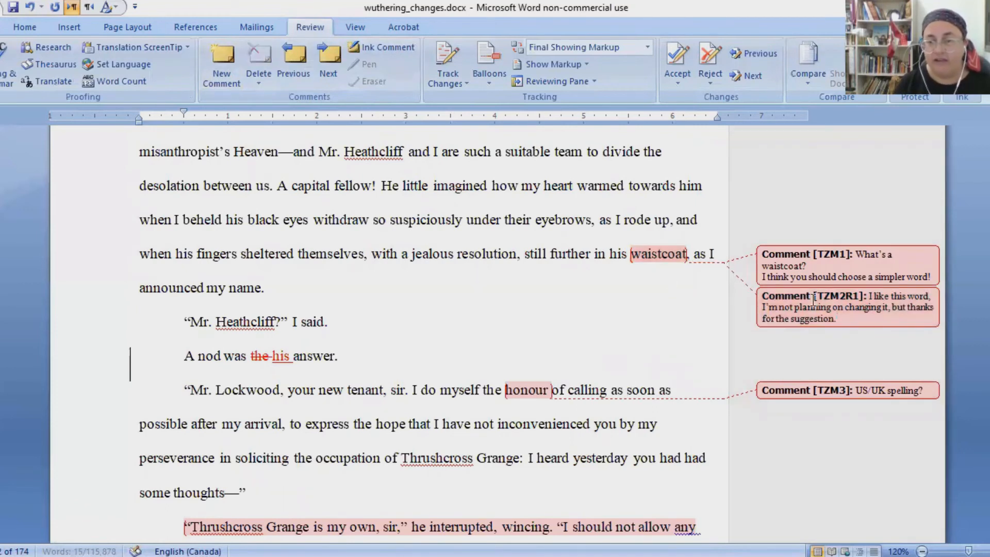
Add a second, empty reply to the original comment on "waistcoat".
{"action": "left_click", "coordinate": [903, 319]}
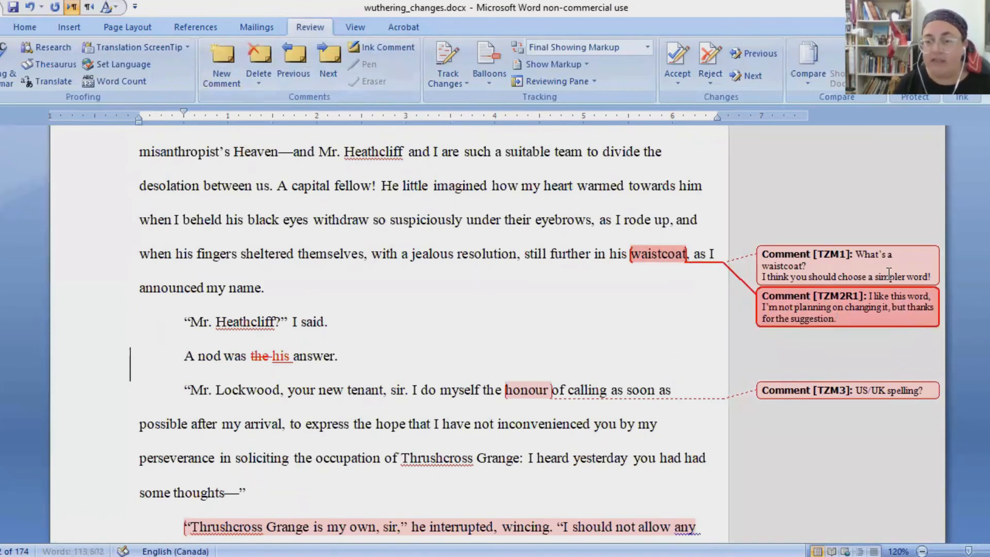
{"action": "left_click", "coordinate": [885, 269]}
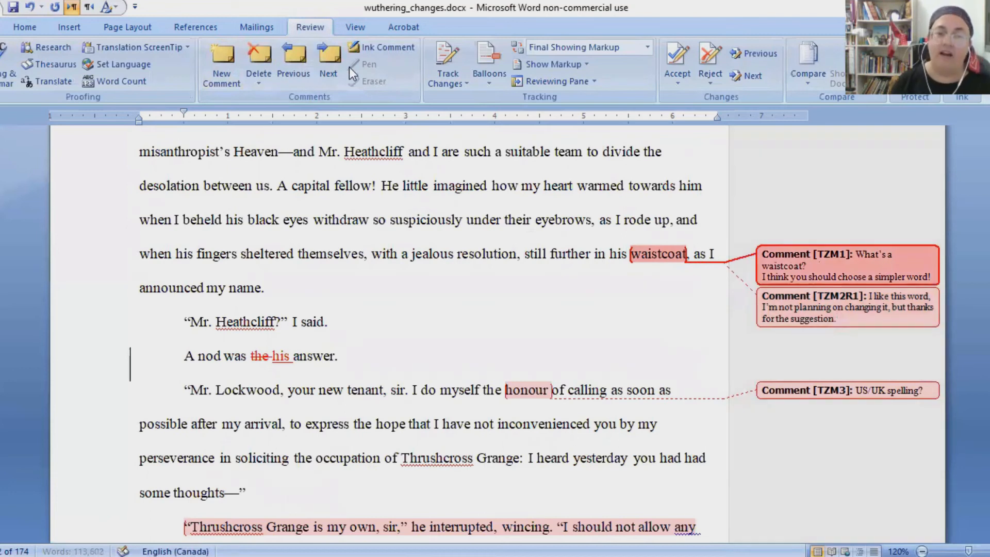
{"action": "left_click", "coordinate": [222, 61]}
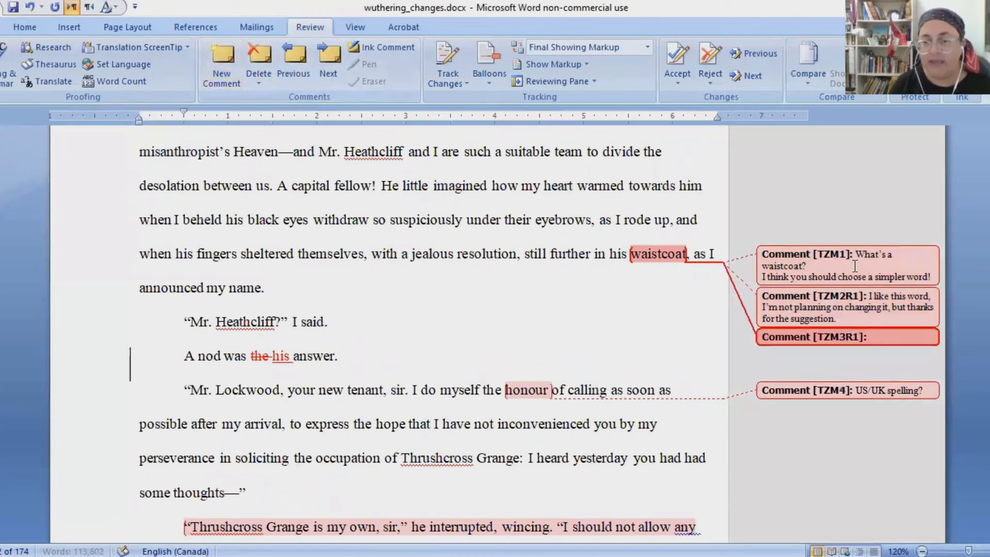
{"action": "left_click", "coordinate": [855, 266]}
Try deleting the "US/UK spelling?" comment on "honour", undo the deletion, and look at the other comment deletion options.
{"action": "left_click", "coordinate": [883, 391]}
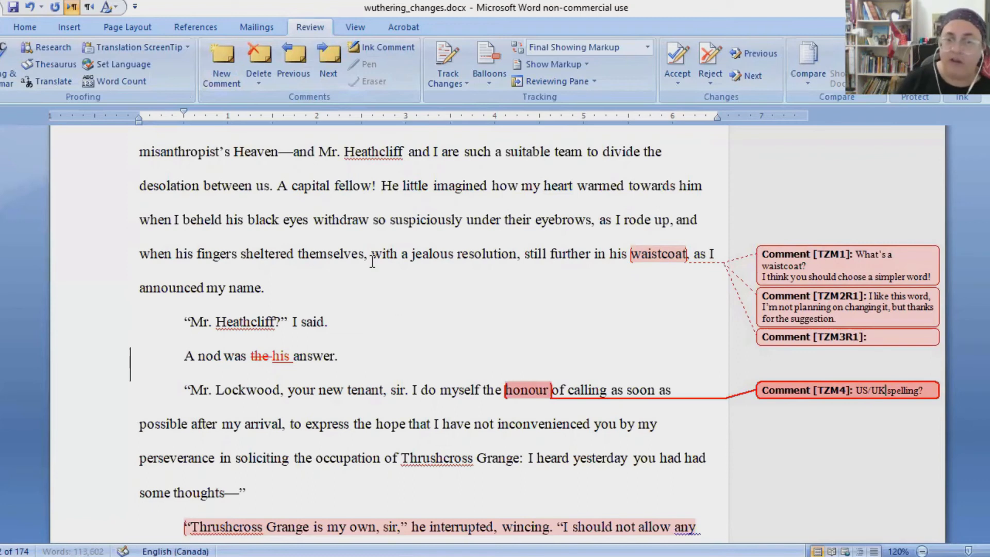
{"action": "left_click", "coordinate": [270, 58]}
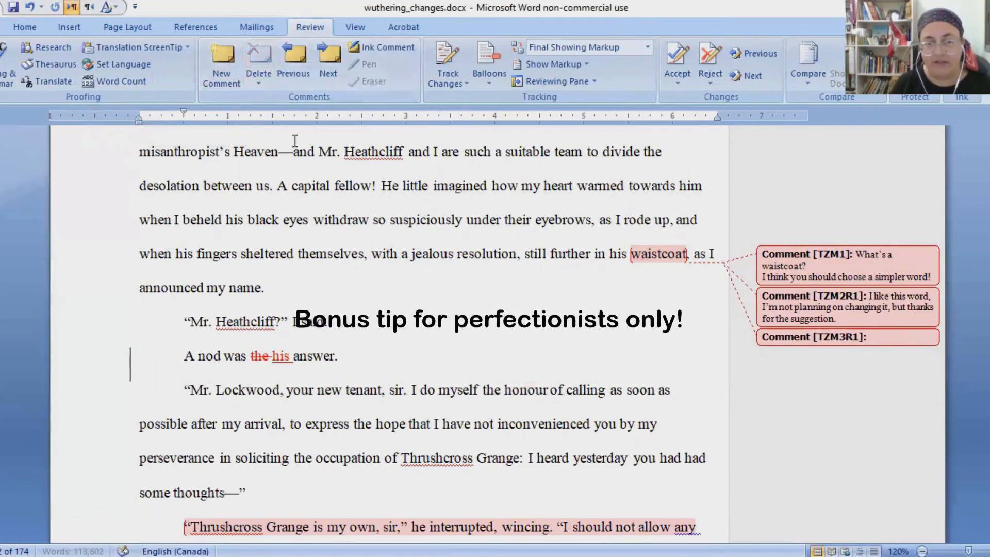
{"action": "left_click", "coordinate": [30, 8]}
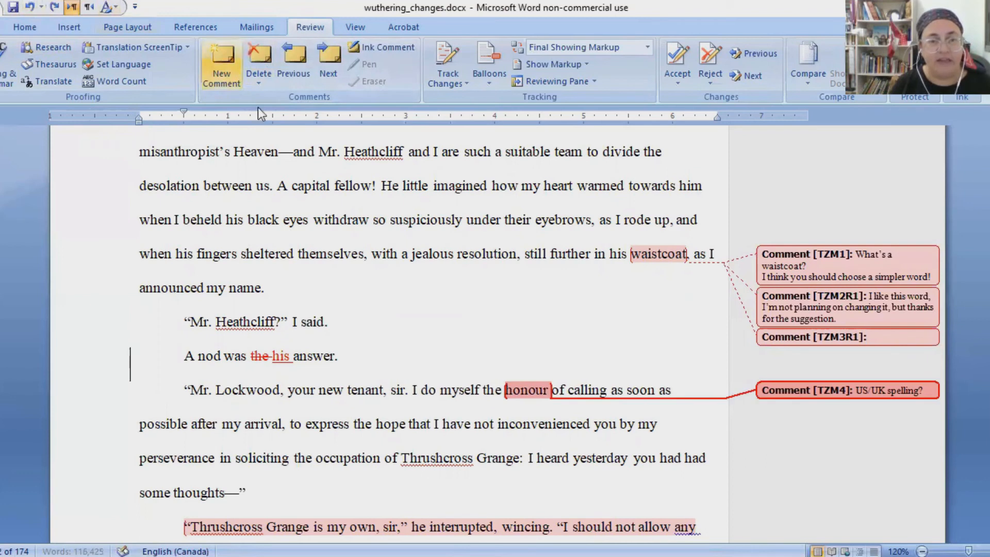
{"action": "left_click", "coordinate": [258, 81]}
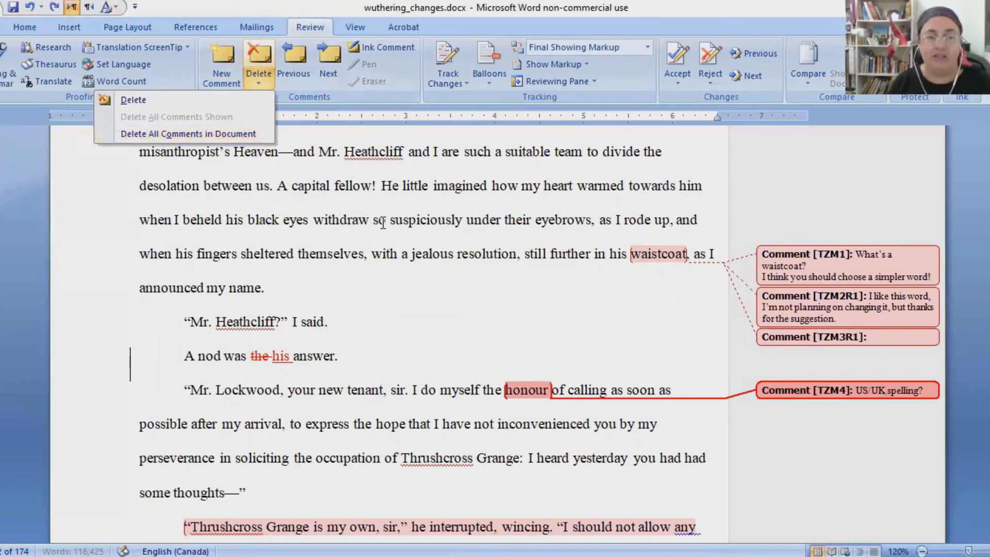
{"action": "left_click", "coordinate": [874, 256]}
Go through the comments one after another from the first "waistcoat" comment, continuing the search from the beginning of the document.
{"action": "left_click", "coordinate": [909, 260]}
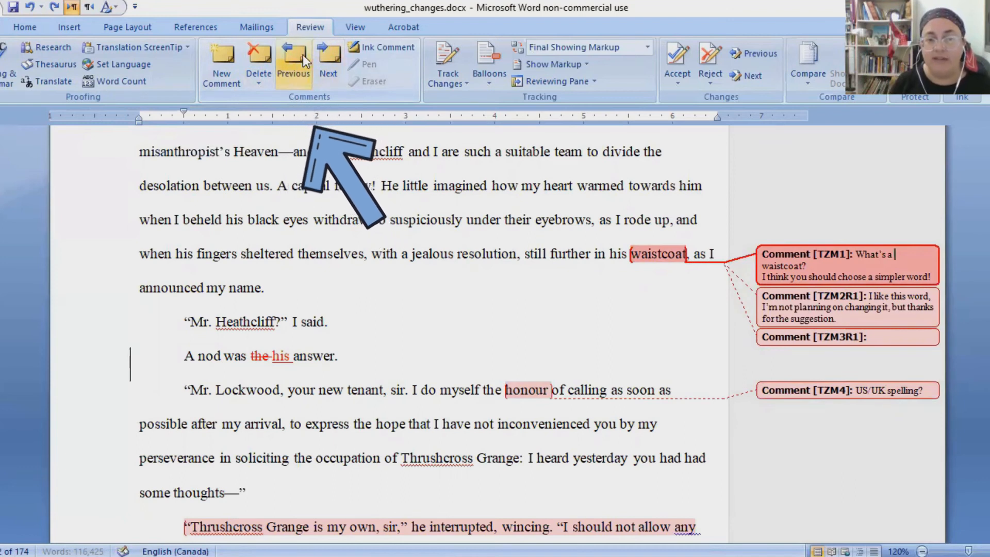
{"action": "left_click", "coordinate": [333, 51]}
{"action": "left_click", "coordinate": [333, 50]}
{"action": "left_click", "coordinate": [334, 50]}
{"action": "left_click", "coordinate": [333, 50]}
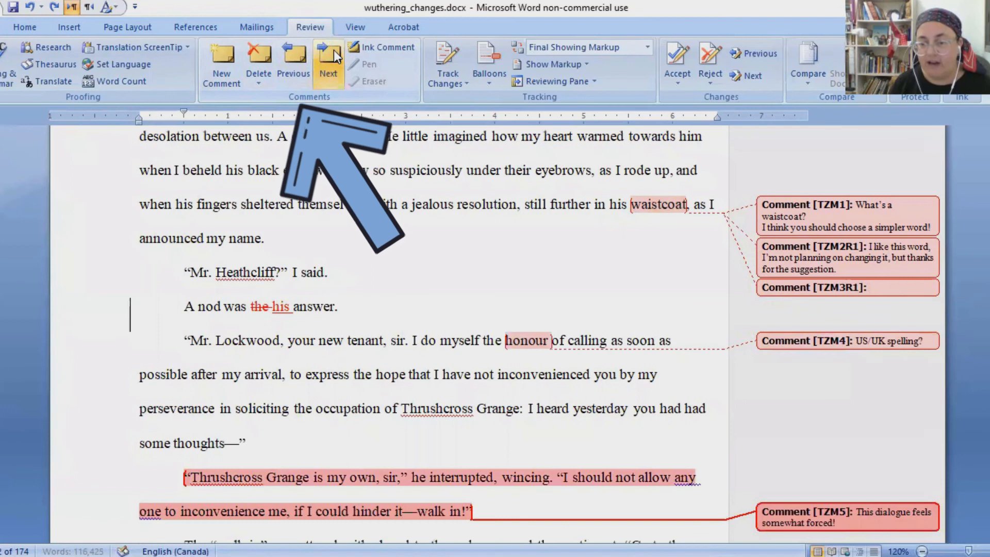
{"action": "left_click", "coordinate": [333, 50]}
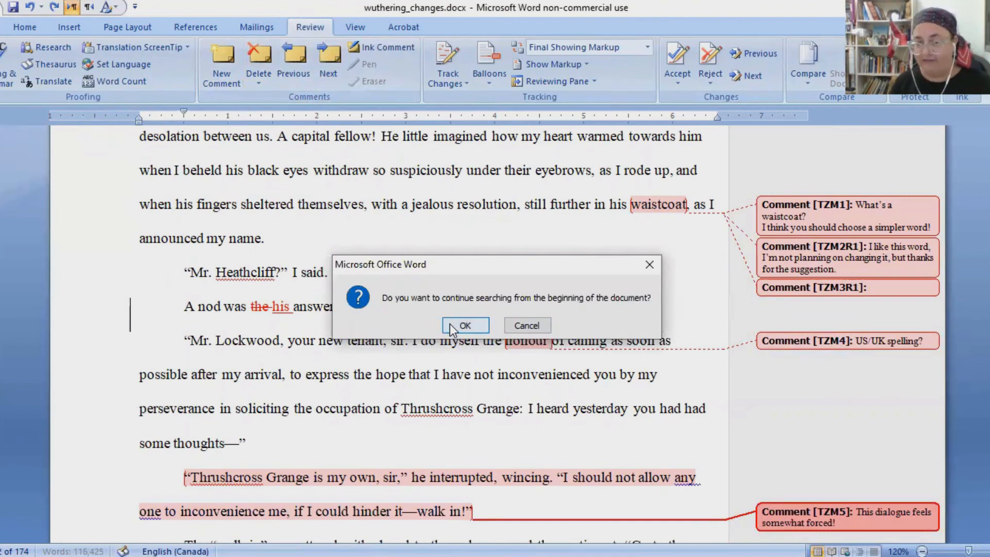
{"action": "left_click", "coordinate": [465, 326]}
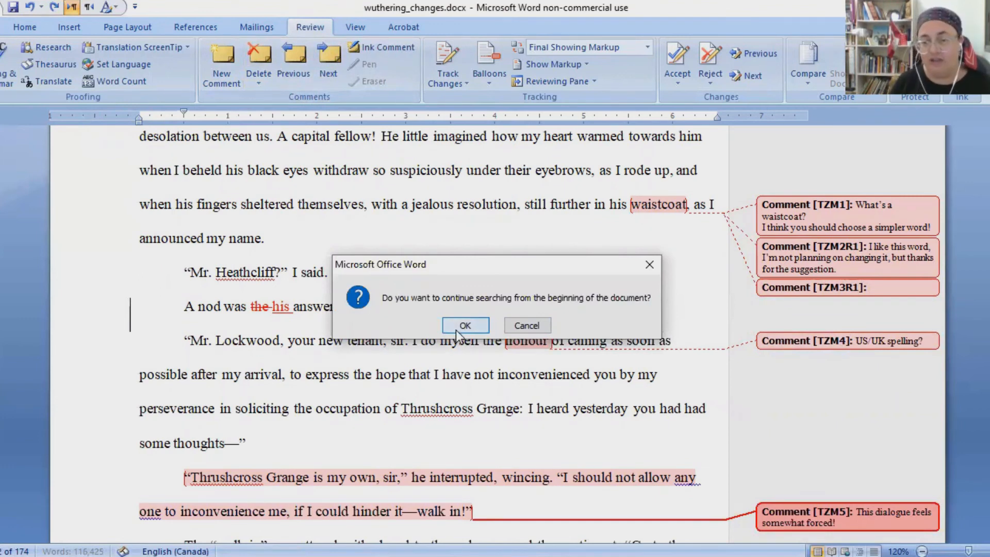
{"action": "left_click", "coordinate": [457, 331]}
{"action": "scroll", "coordinate": [852, 264], "scroll_direction": "up", "scroll_amount": 1}
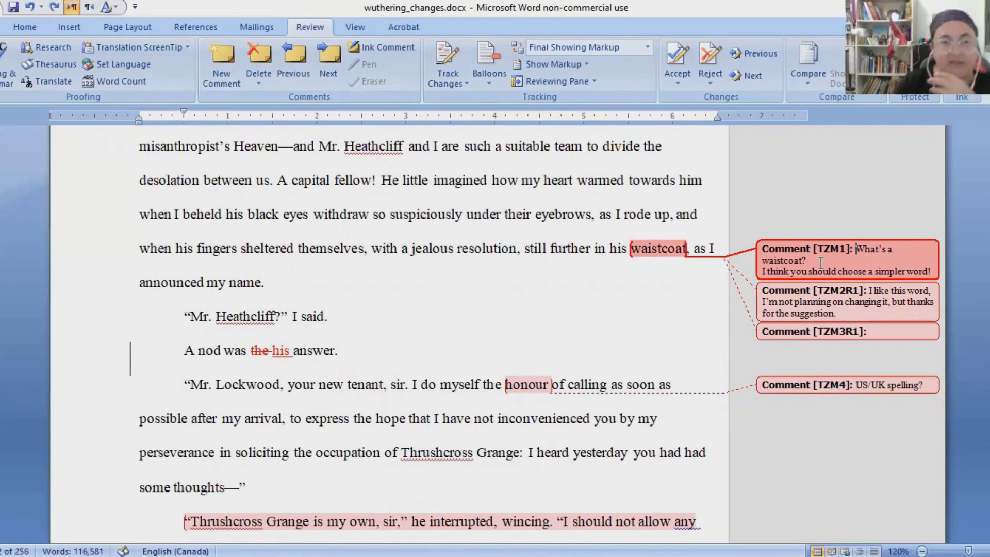
Turn on Track Changes for the manuscript.
{"action": "left_click", "coordinate": [452, 81]}
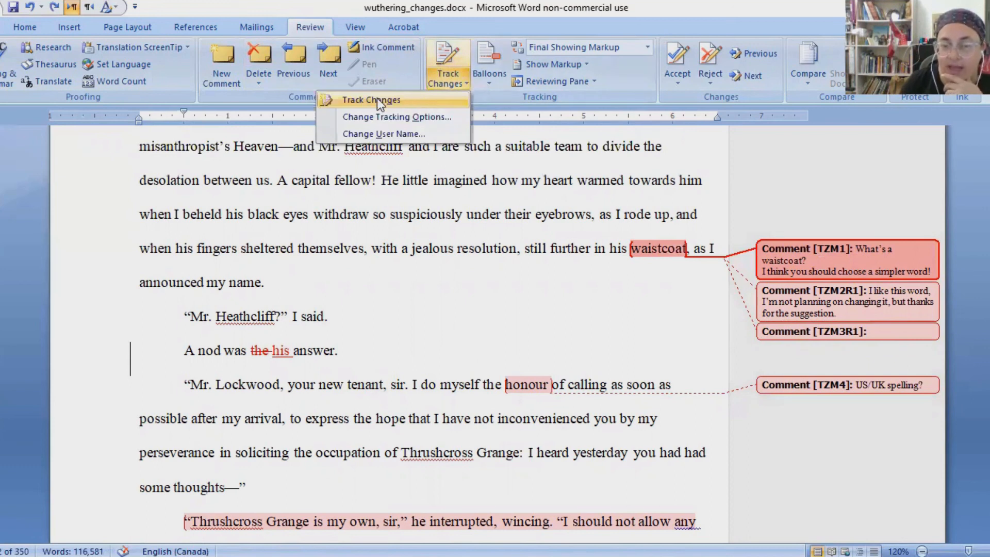
{"action": "left_click", "coordinate": [377, 99]}
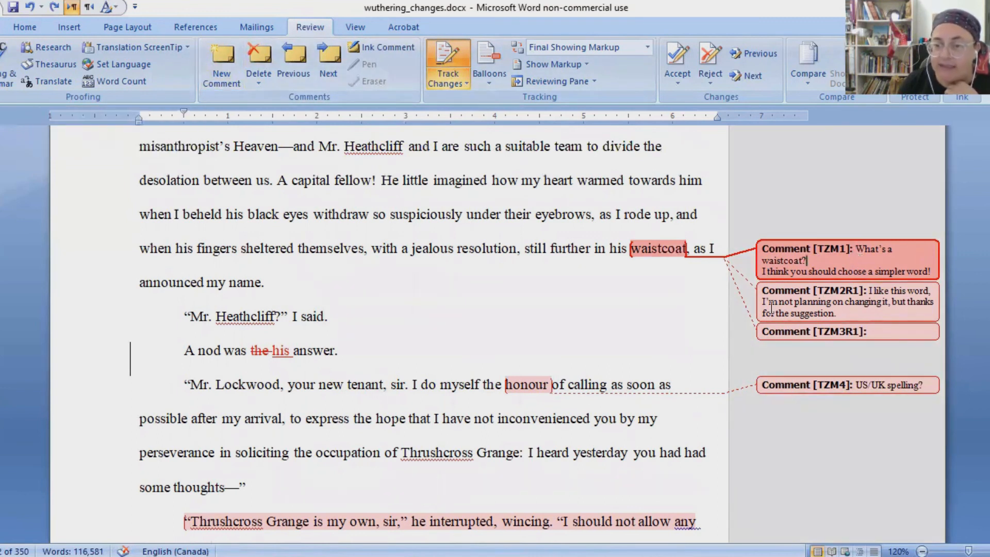
Return to the title page, jump forward to the next marked change and comment, and place the cursor in "honour".
{"action": "scroll", "coordinate": [798, 354], "scroll_direction": "up", "scroll_amount": 6}
{"action": "scroll", "coordinate": [798, 354], "scroll_direction": "down", "scroll_amount": 6}
{"action": "scroll", "coordinate": [545, 300], "scroll_direction": "up", "scroll_amount": 8}
{"action": "scroll", "coordinate": [545, 299], "scroll_direction": "up", "scroll_amount": 10}
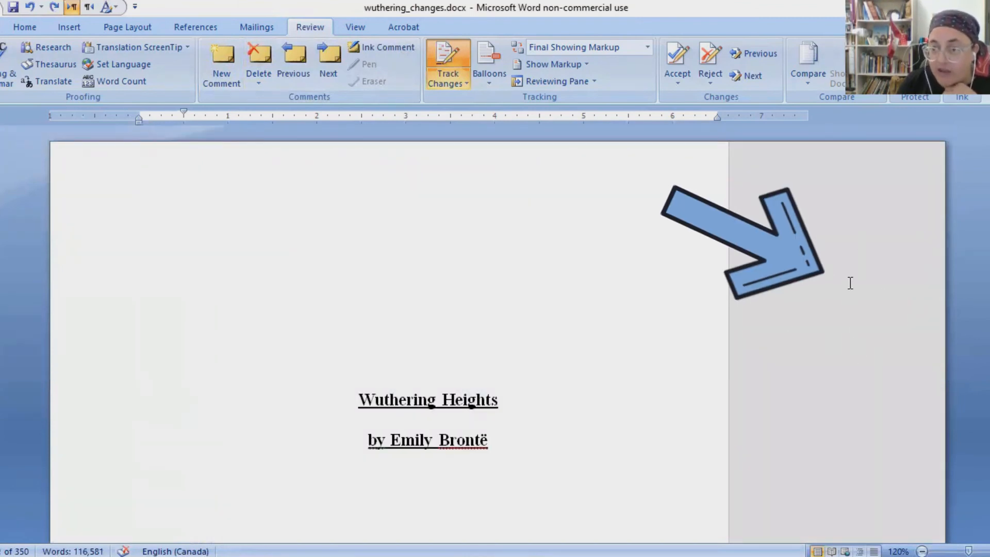
{"action": "left_click", "coordinate": [507, 397]}
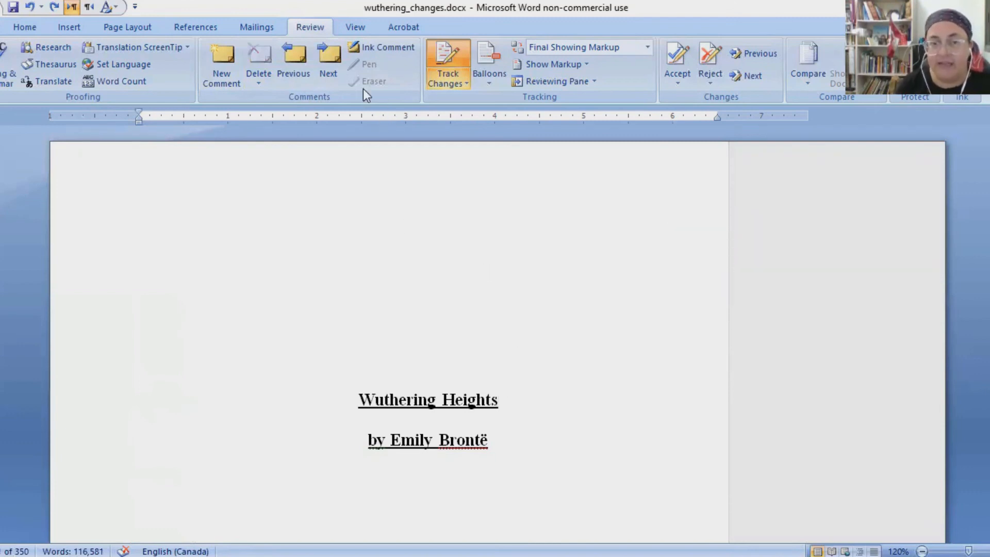
{"action": "left_click", "coordinate": [747, 75]}
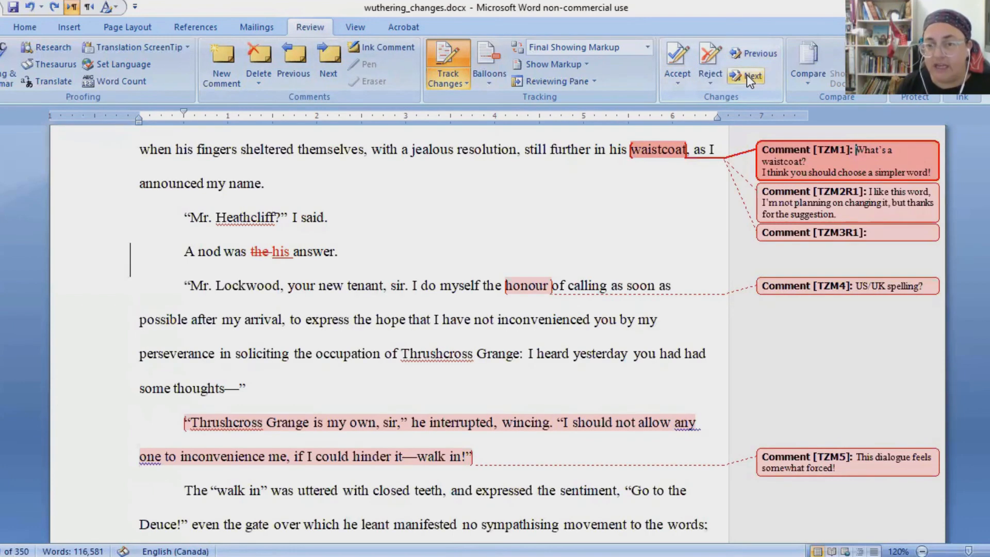
{"action": "left_click", "coordinate": [335, 51]}
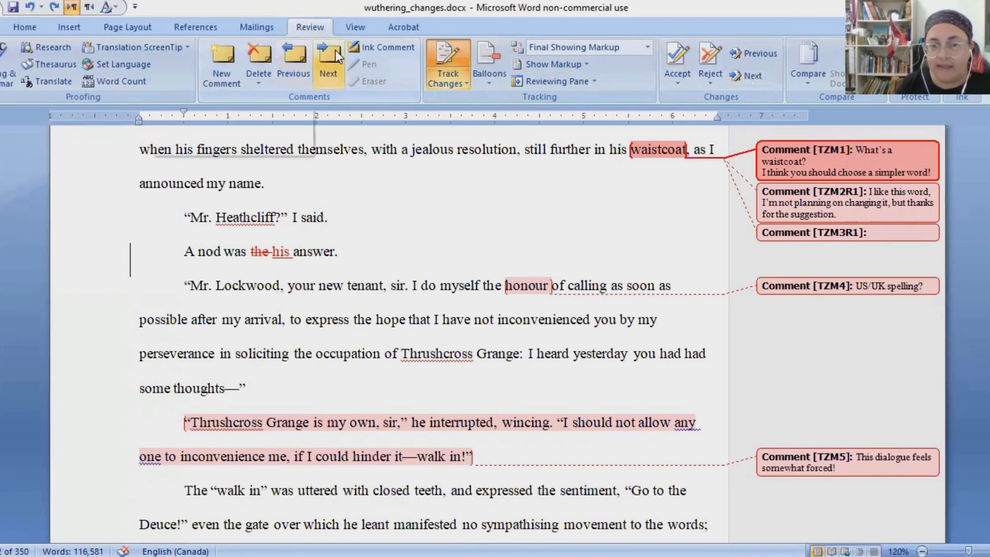
{"action": "left_click", "coordinate": [536, 278]}
{"action": "scroll", "coordinate": [614, 317], "scroll_direction": "up", "scroll_amount": 1}
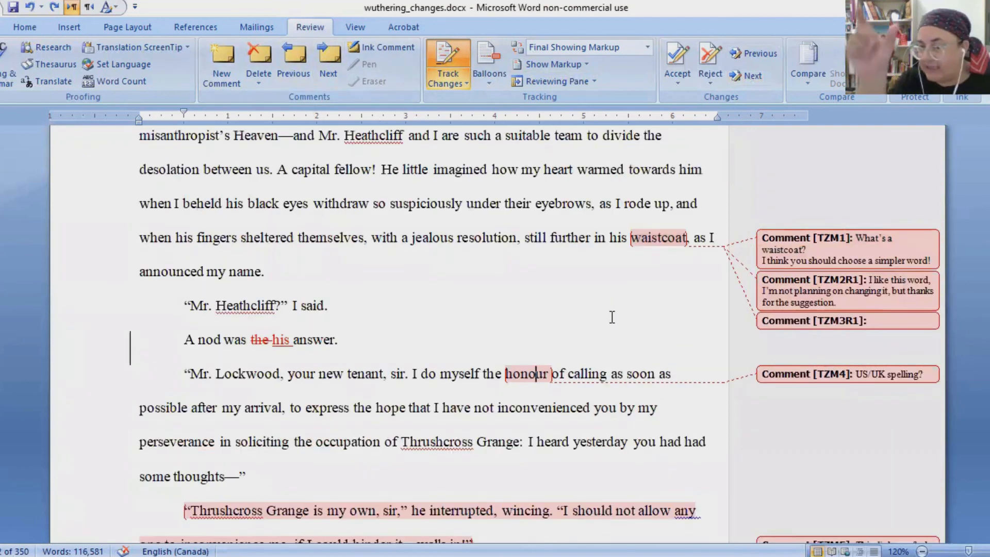